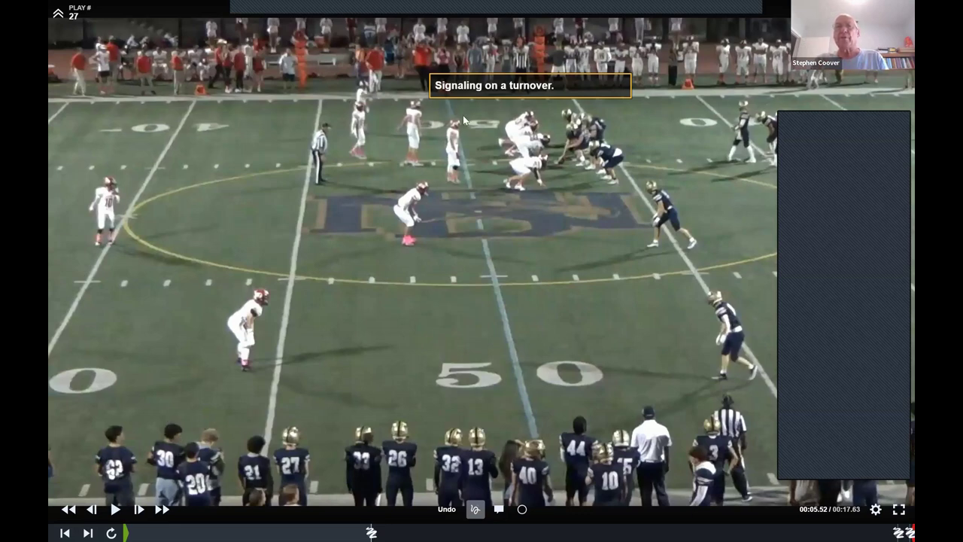
Step: Leave full-screen playback of play 27 and open the Manage Library page
mouse_move(543, 88)
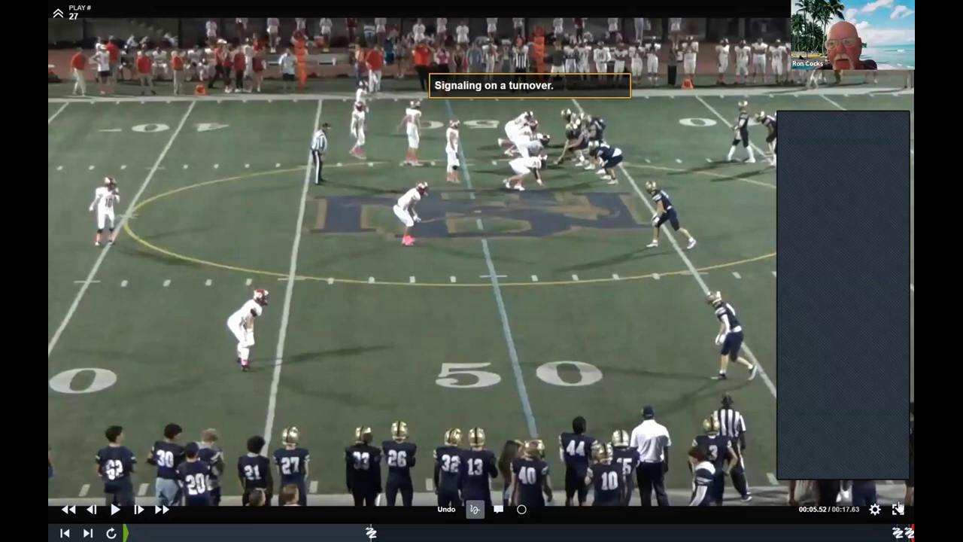
key("Escape")
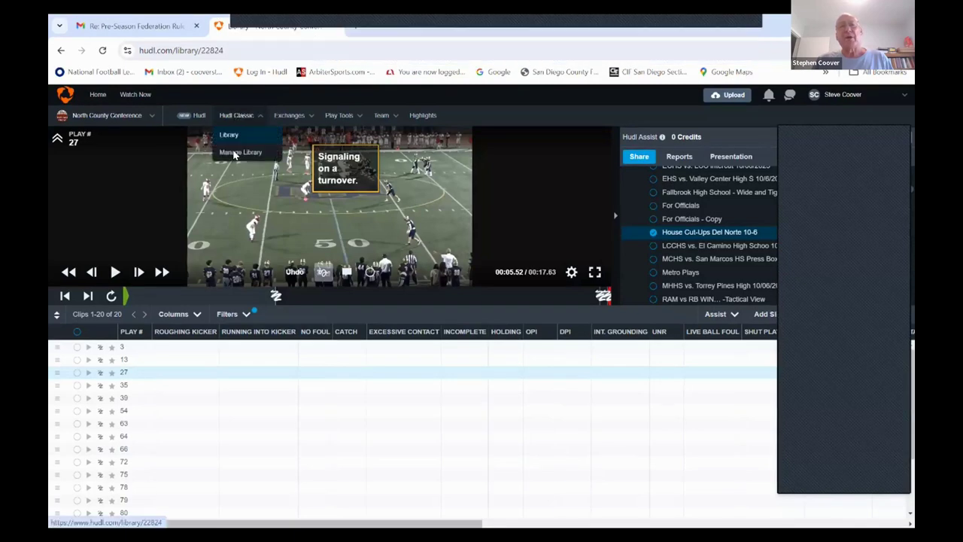
left_click(234, 154)
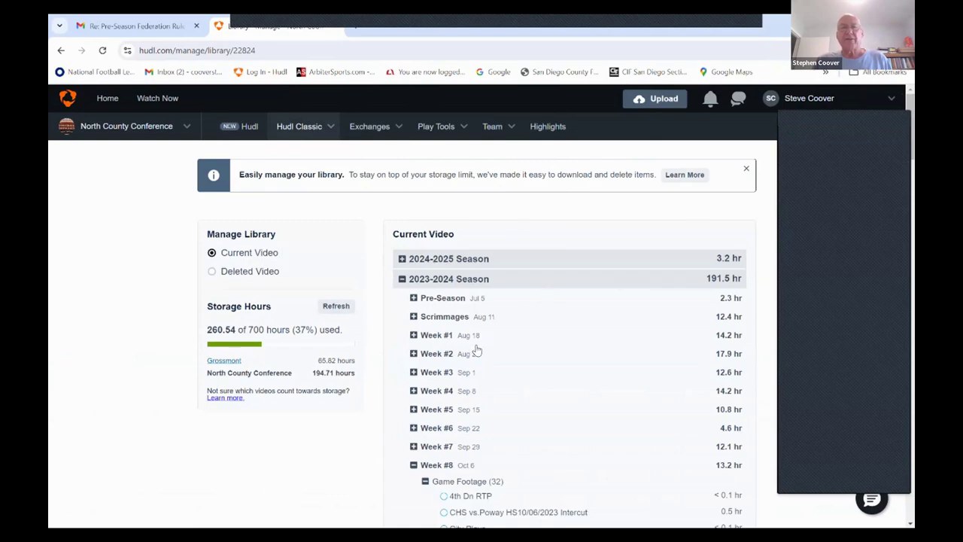
Step: Copy the Week #8 playlist listed just above "ECHS vs. LCC intercut 10/06/2023" into the 2023-2024 Season's Week #8 Game Footage
scroll(474, 344, "down", 4)
mouse_move(475, 339)
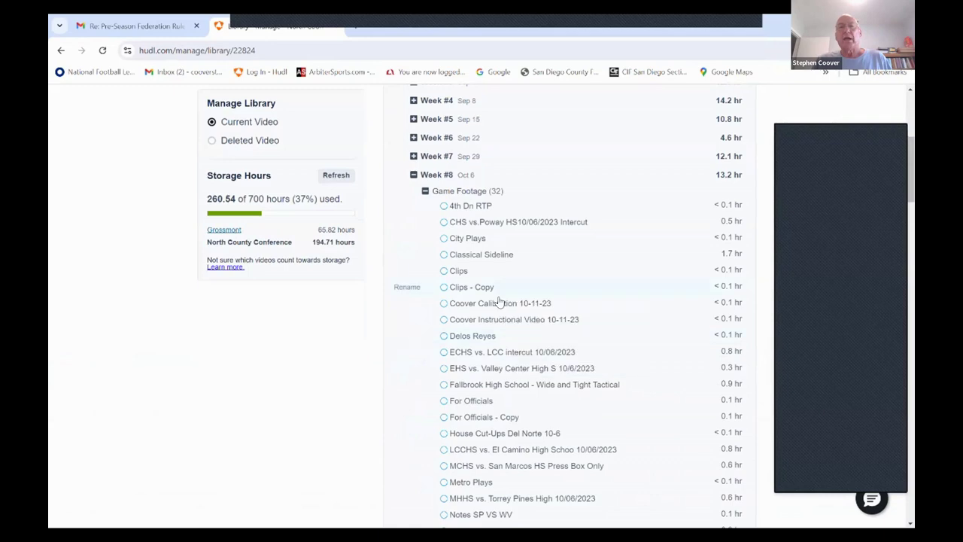
left_click(484, 339)
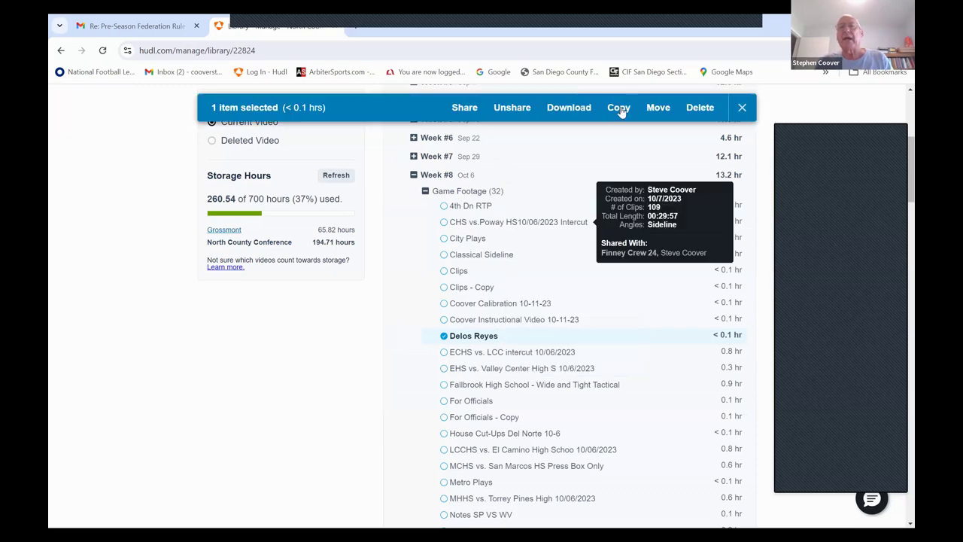
left_click(620, 109)
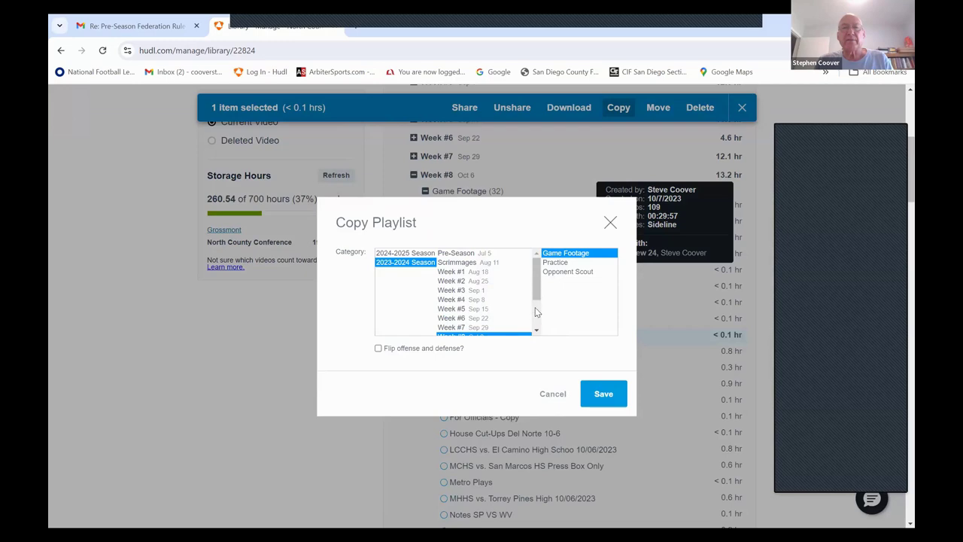
left_click(601, 398)
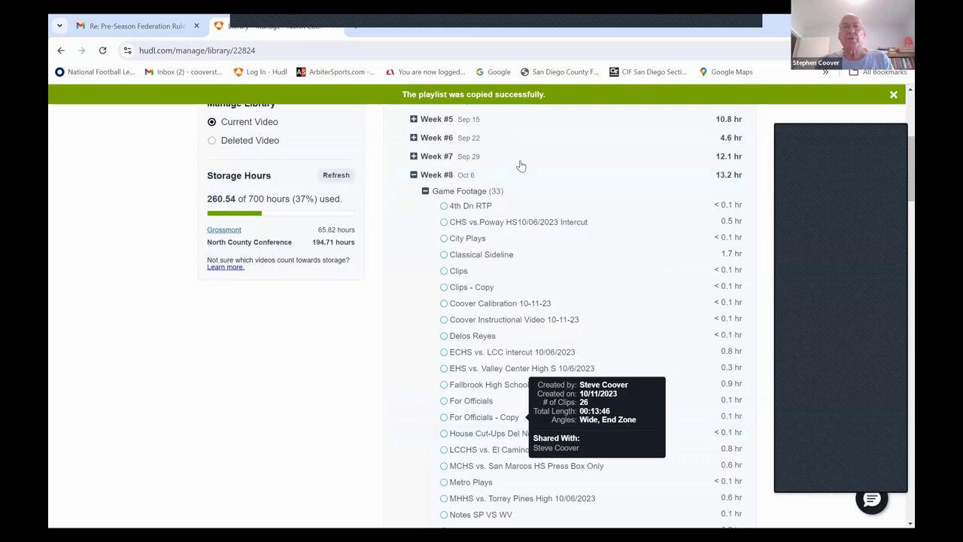
Step: Return from library management to the Hudl Classic video library
scroll(294, 135, "up", 4)
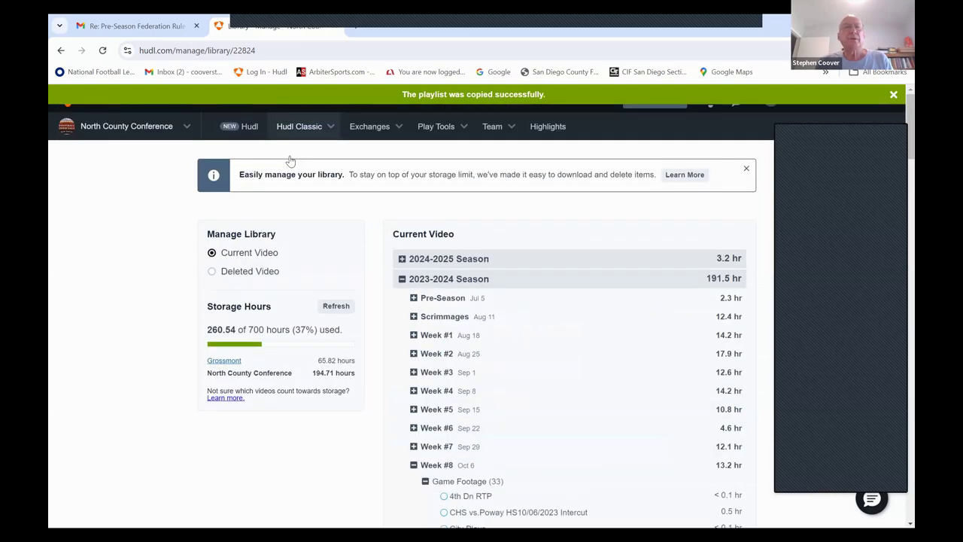
mouse_move(293, 129)
left_click(290, 152)
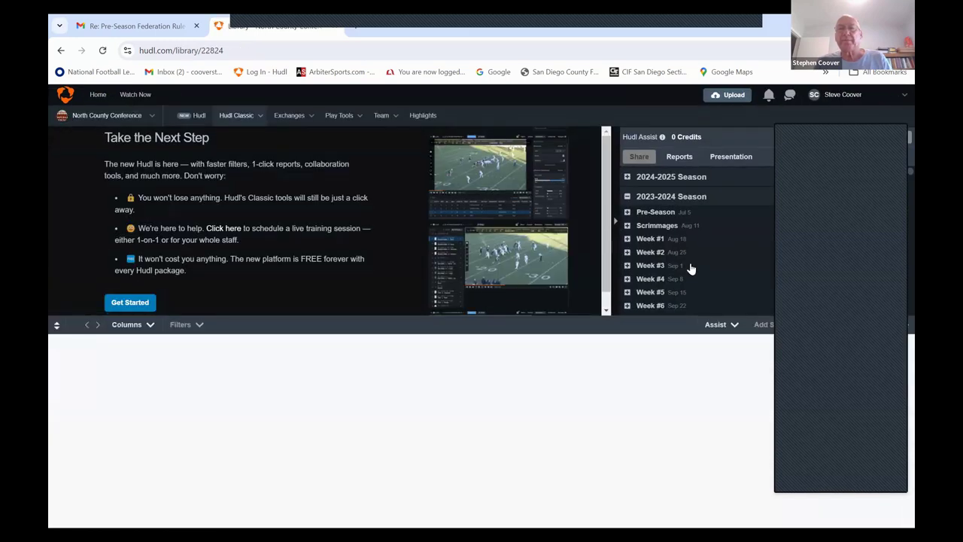
Step: Open the original playlist and its new copy in Week #8 Game Footage to compare their notes, and pause the copy's first clip
scroll(692, 269, "down", 10)
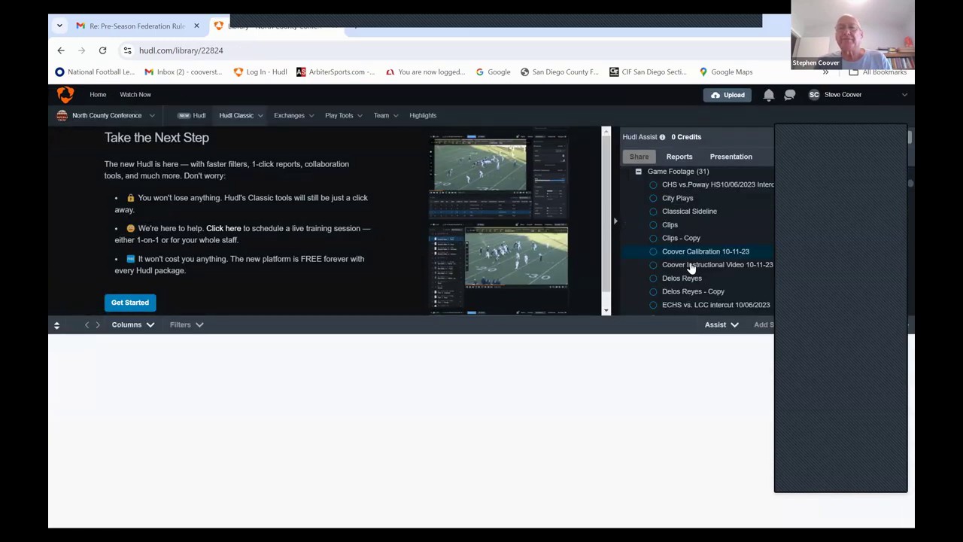
scroll(689, 265, "down", 5)
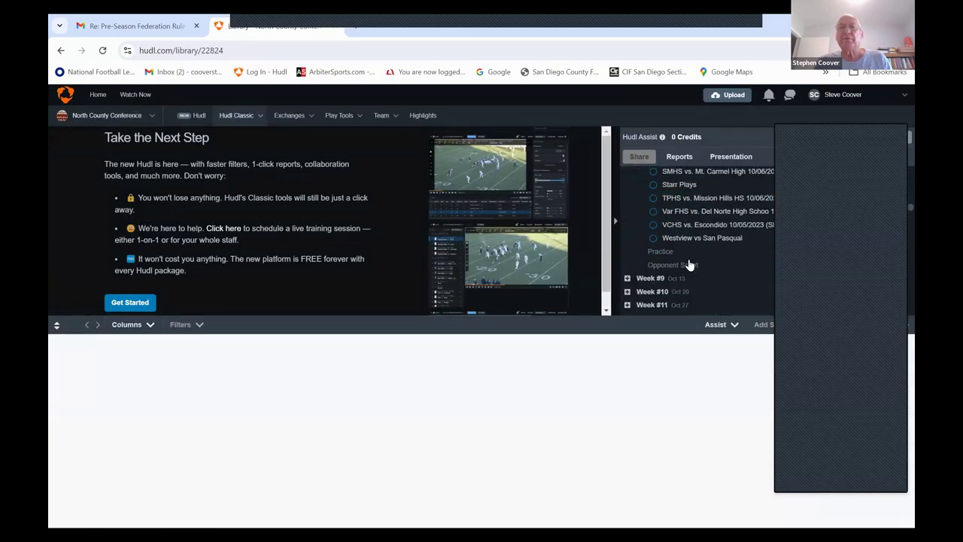
scroll(692, 218, "up", 5)
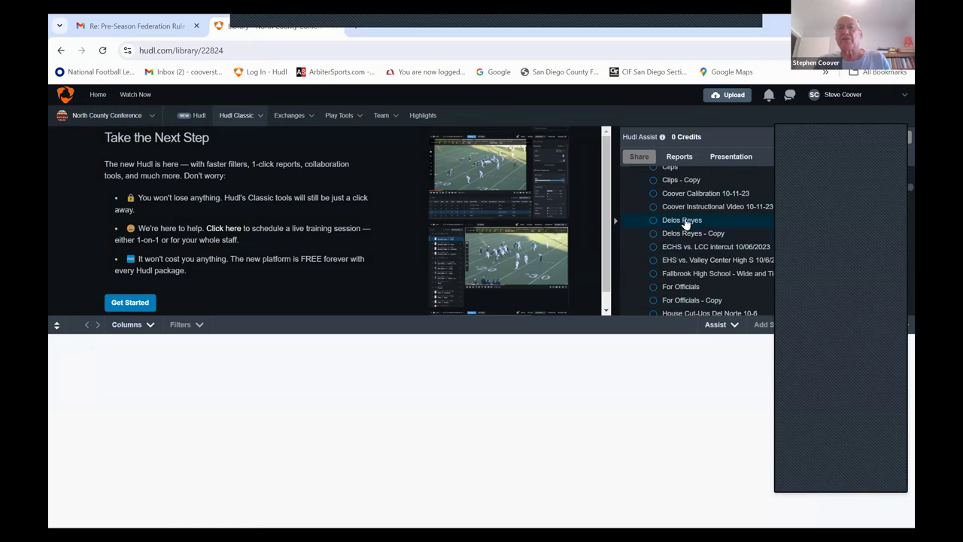
left_click(685, 222)
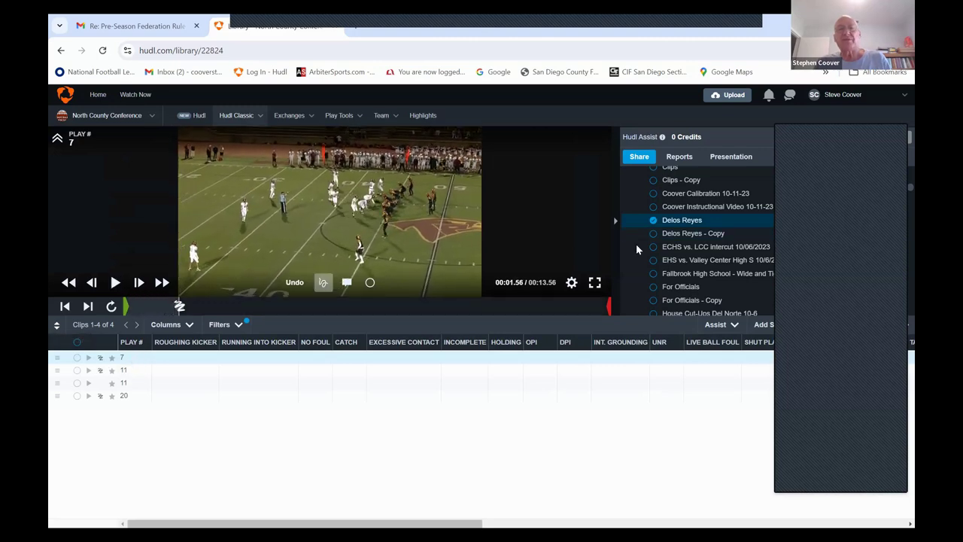
left_click(684, 239)
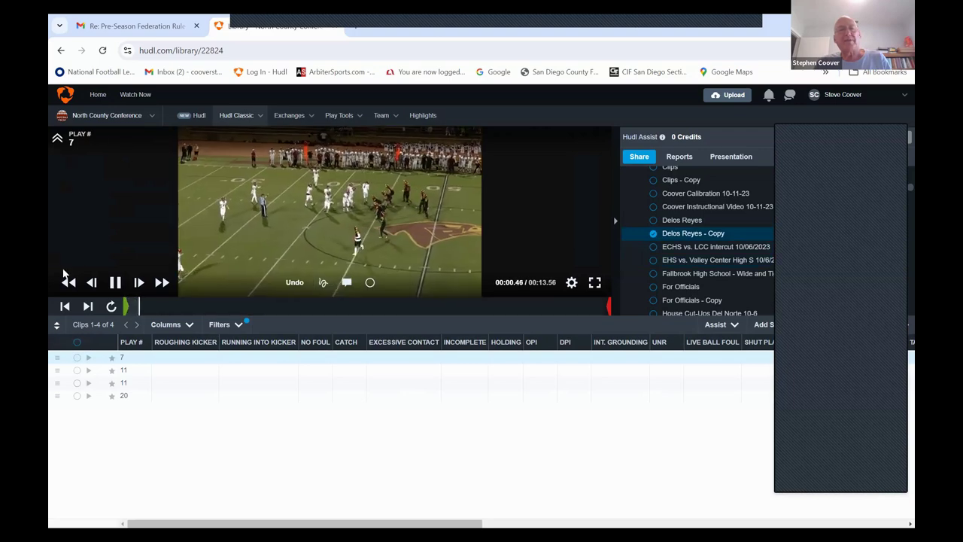
left_click(112, 284)
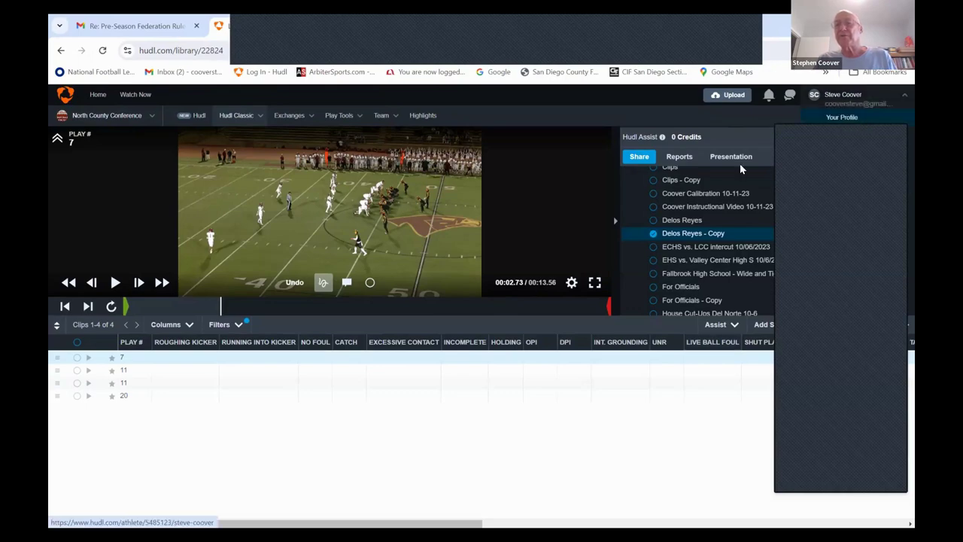
left_click(824, 325)
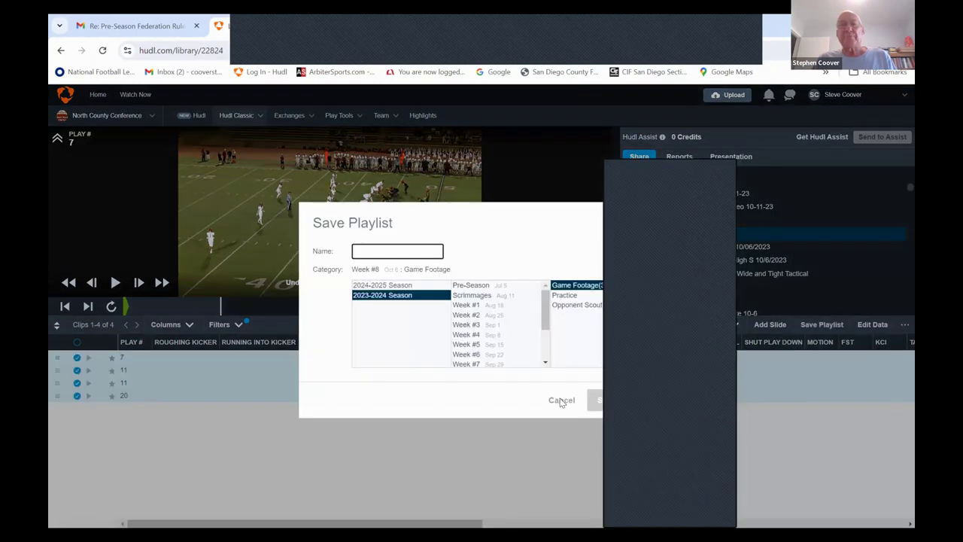
left_click(143, 391)
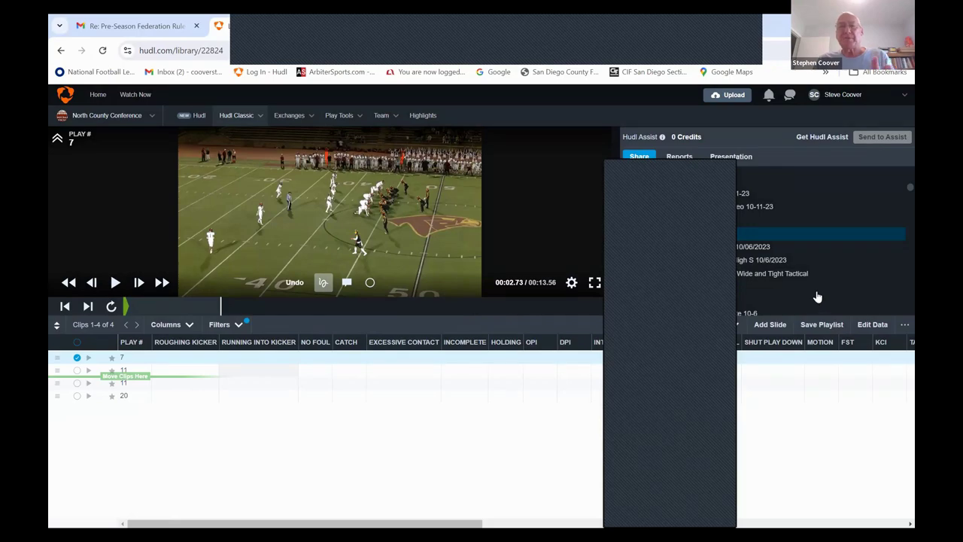
mouse_move(818, 294)
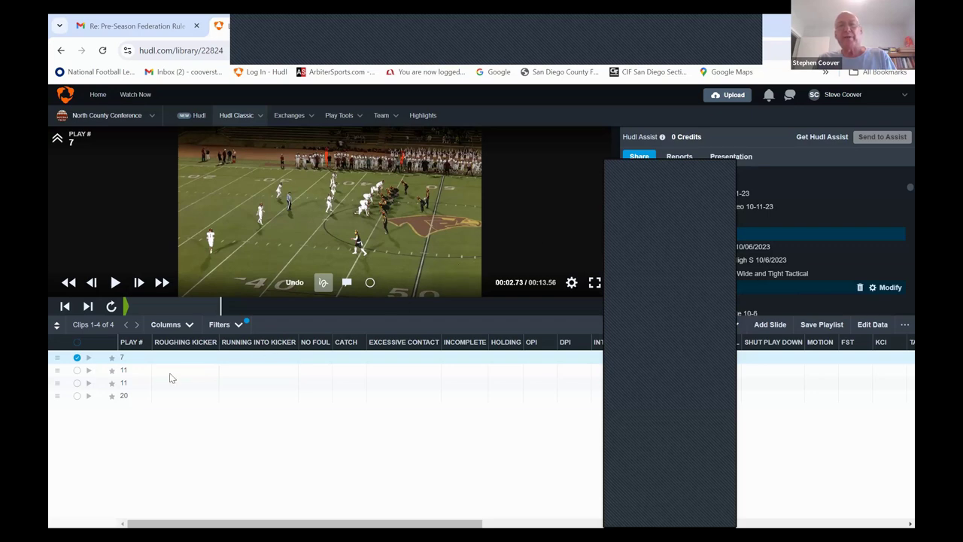
left_click_drag(216, 366, 207, 385)
left_click_drag(488, 360, 69, 358)
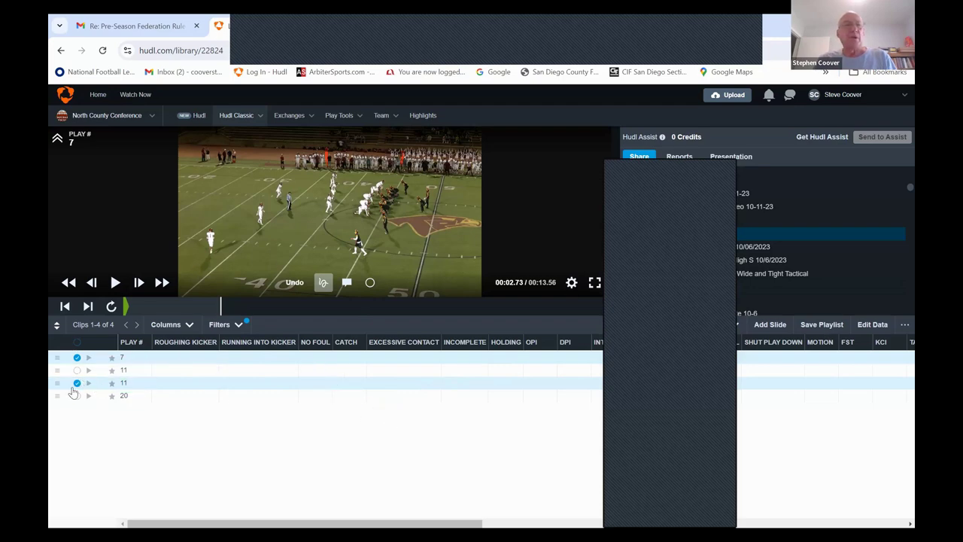
left_click(76, 384)
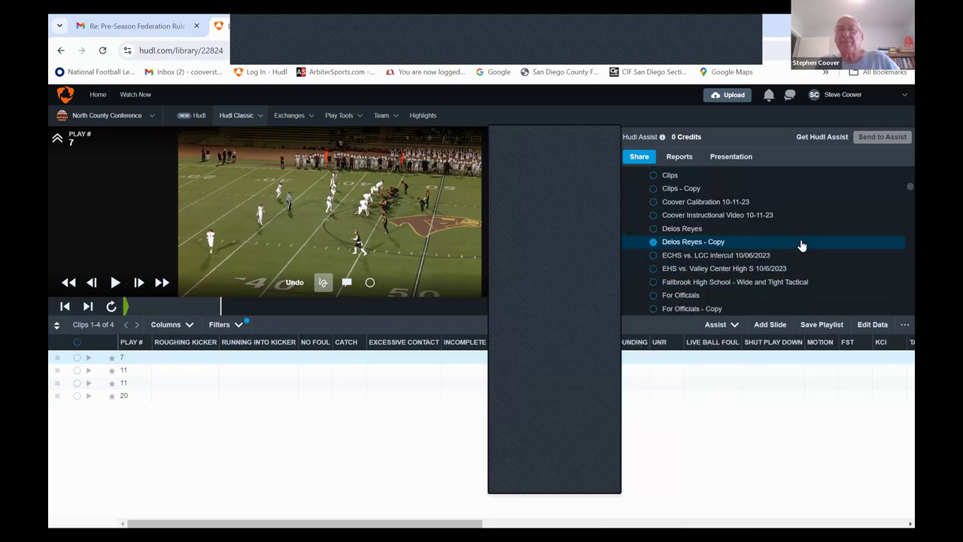
Step: Look through the playlists stored in the Week #8 Game Footage folder
scroll(799, 243, "up", 3)
scroll(800, 243, "down", 3)
scroll(800, 245, "up", 3)
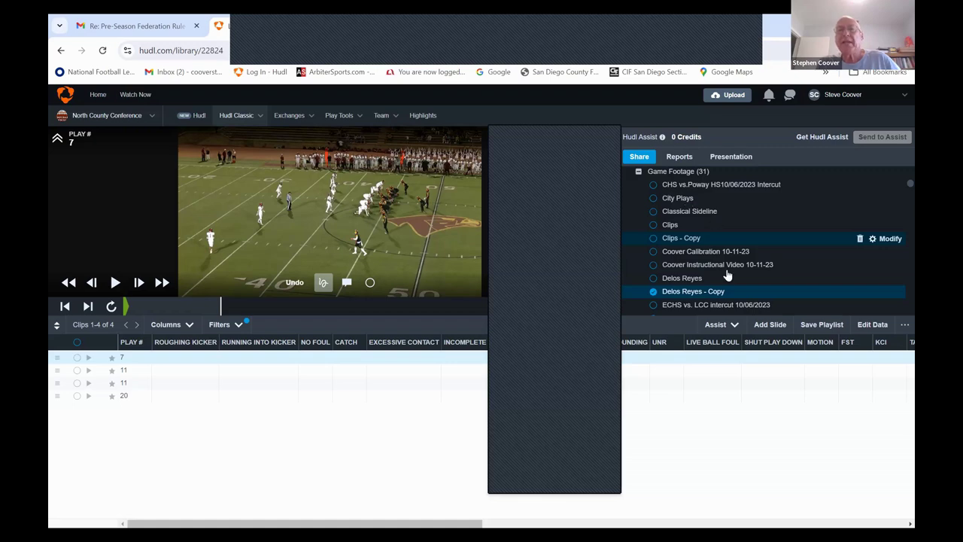
scroll(724, 292, "down", 10)
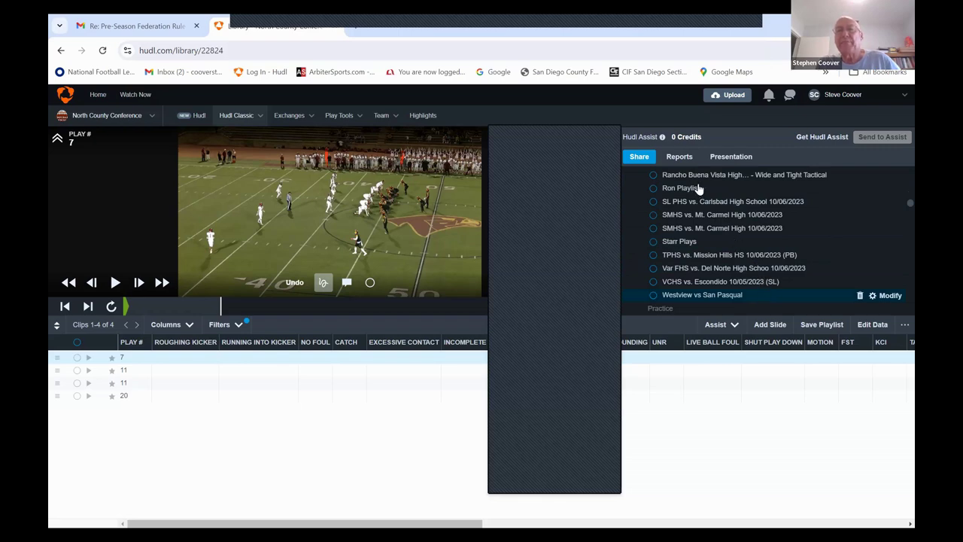
scroll(726, 288, "up", 10)
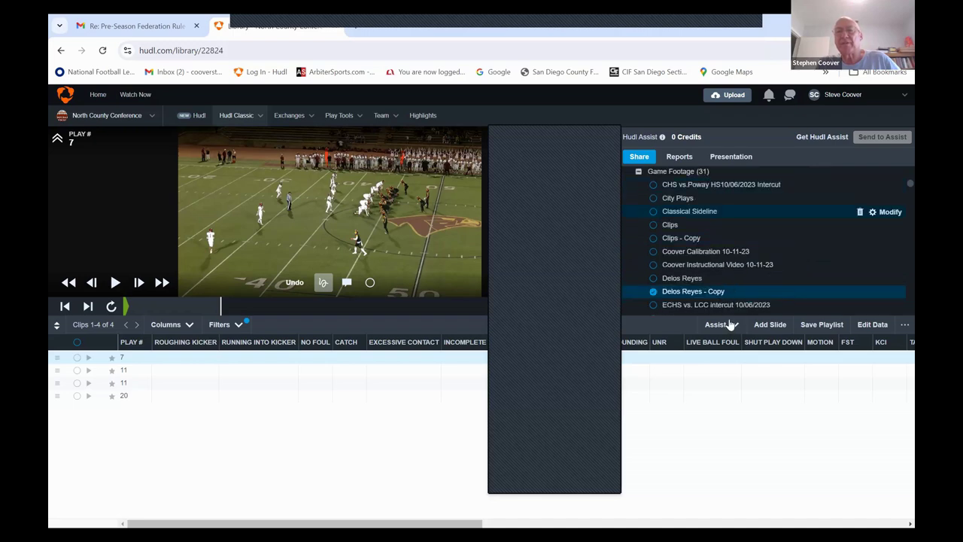
scroll(727, 240, "down", 3)
scroll(711, 188, "down", 2)
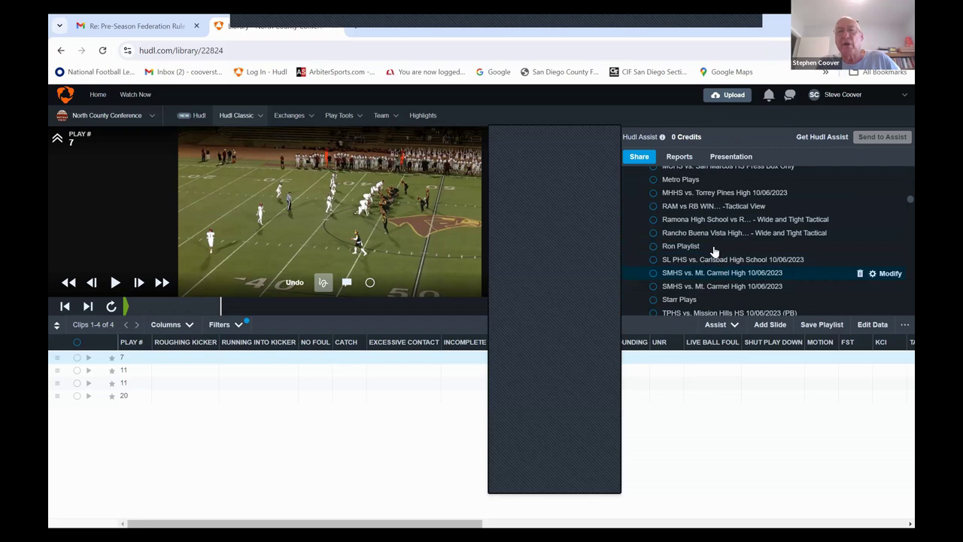
scroll(710, 256, "up", 5)
scroll(666, 222, "up", 10)
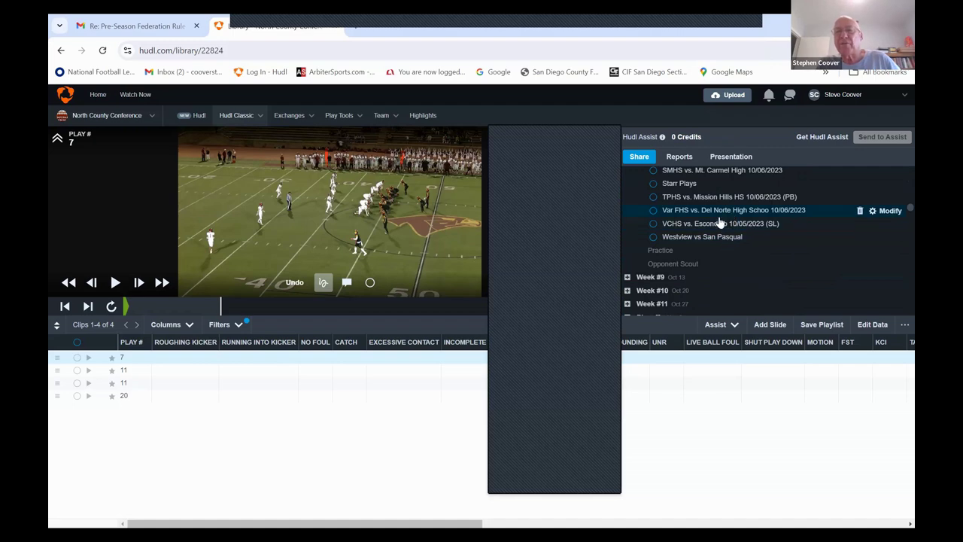
scroll(720, 263, "up", 5)
scroll(720, 267, "up", 3)
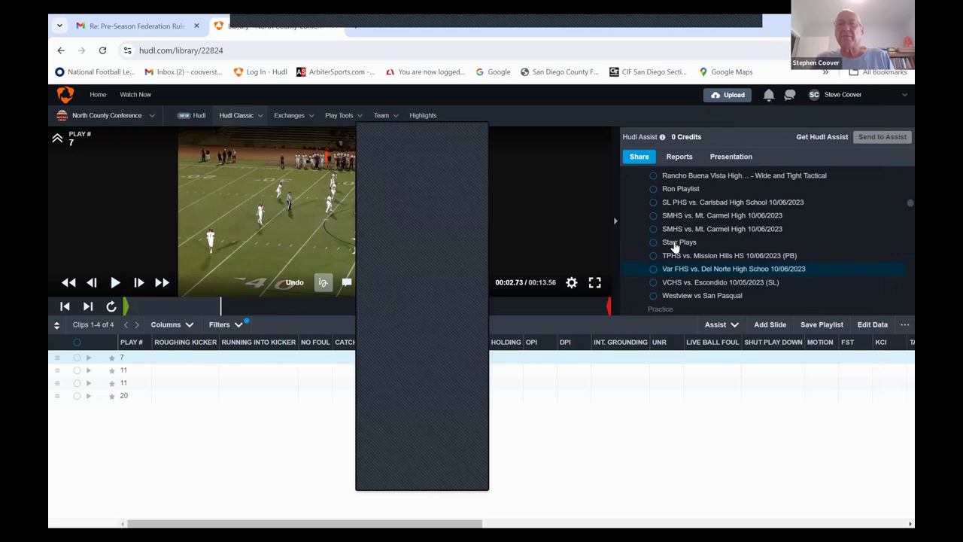
Step: Reopen the original playlist listed directly above its copy and bring up its sharing options
scroll(712, 248, "down", 4)
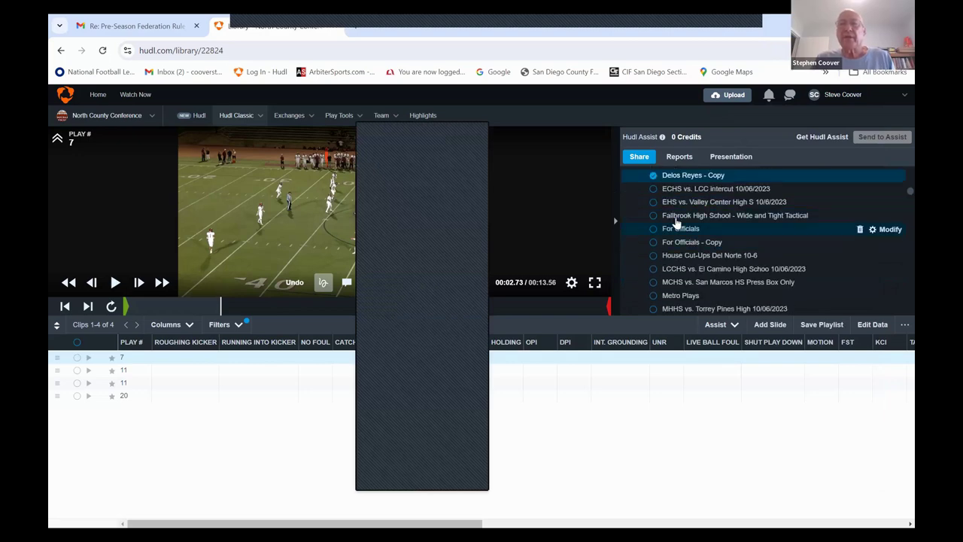
scroll(675, 222, "up", 1)
left_click(677, 220)
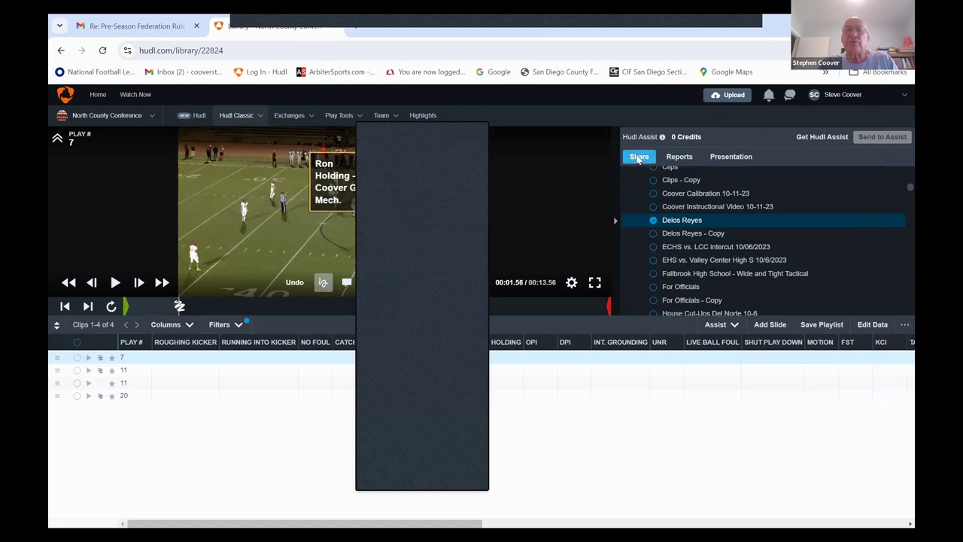
left_click(638, 157)
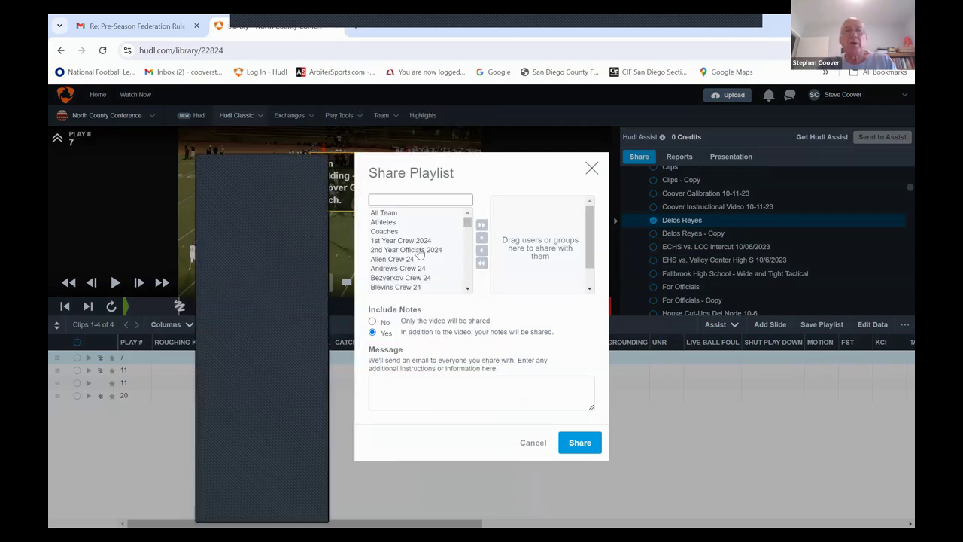
Step: Add a crew group to the playlist's share recipients and remove it again
scroll(417, 256, "down", 2)
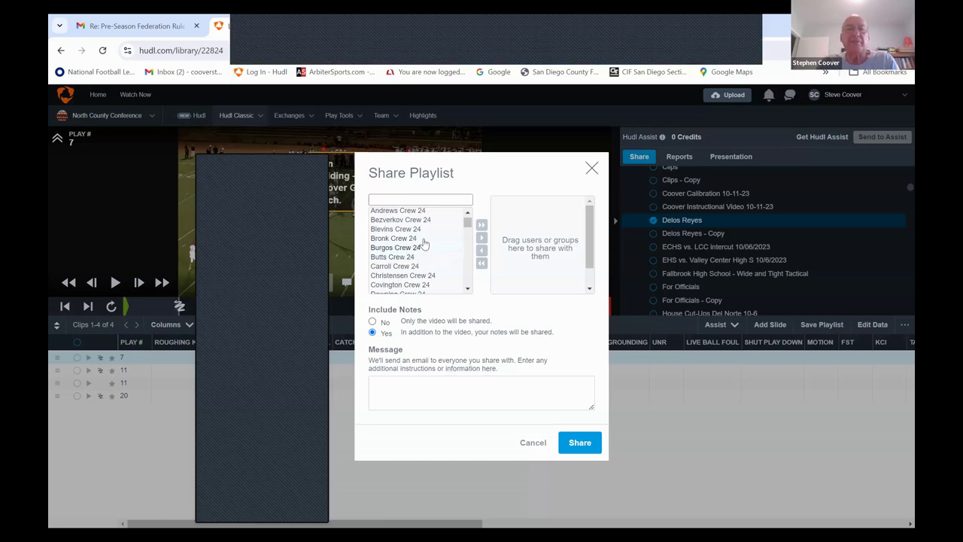
left_click(384, 220)
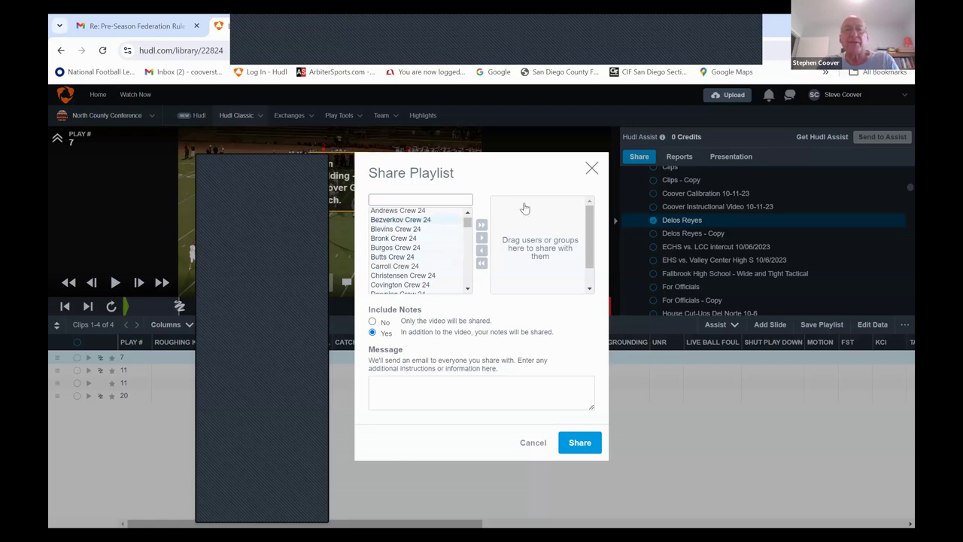
left_click_drag(525, 209, 548, 205)
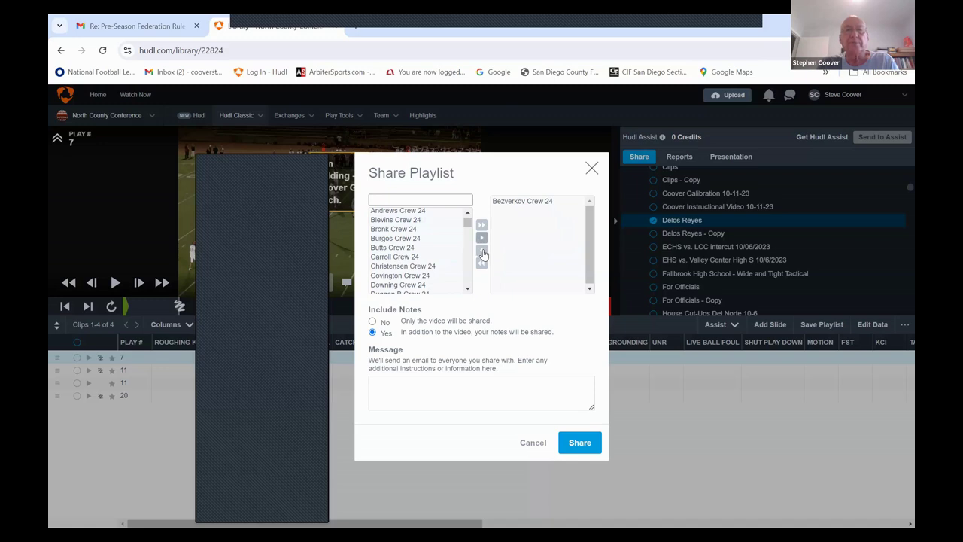
left_click(524, 202)
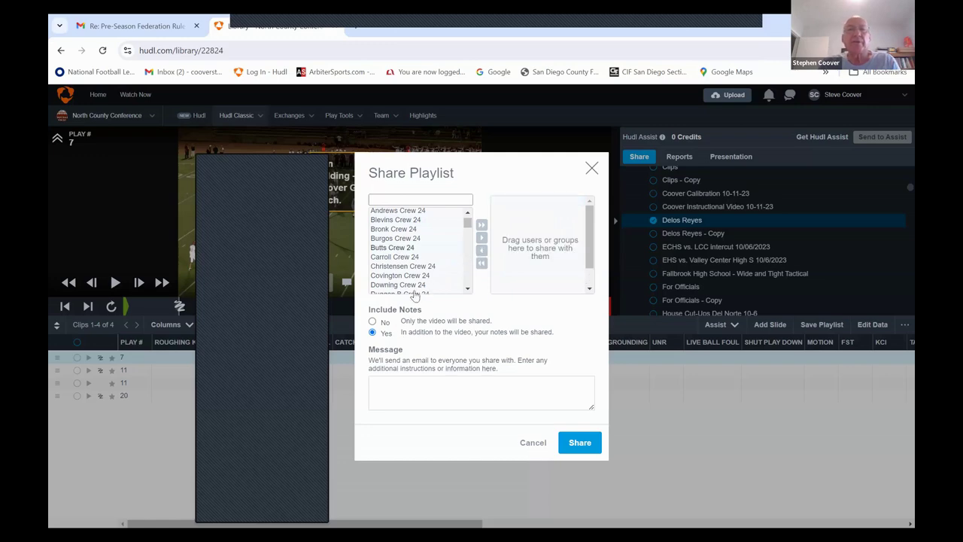
Step: Add one individual official from the user list to the playlist's share recipients
scroll(399, 258, "down", 10)
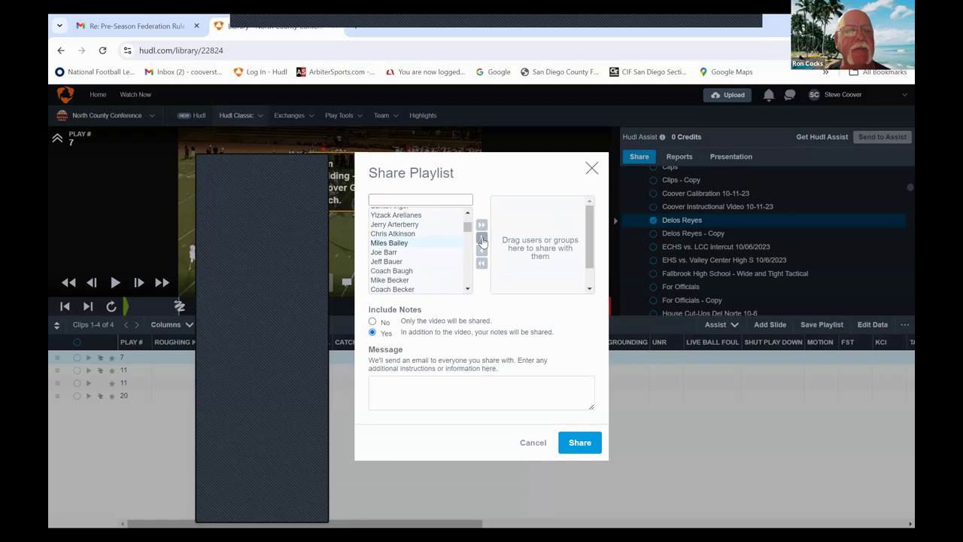
left_click(482, 239)
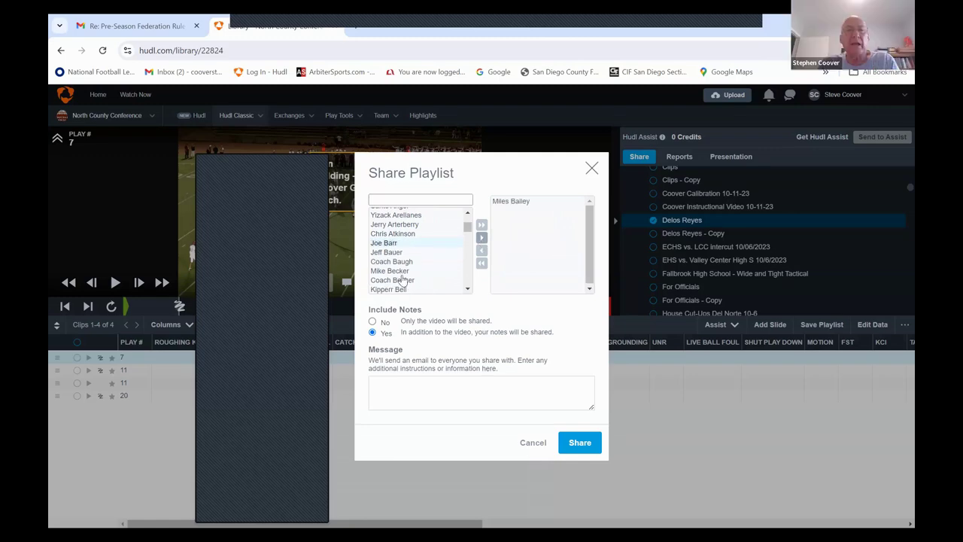
Step: Add a second individual from further down the user list to the playlist's share recipients
scroll(410, 266, "down", 3)
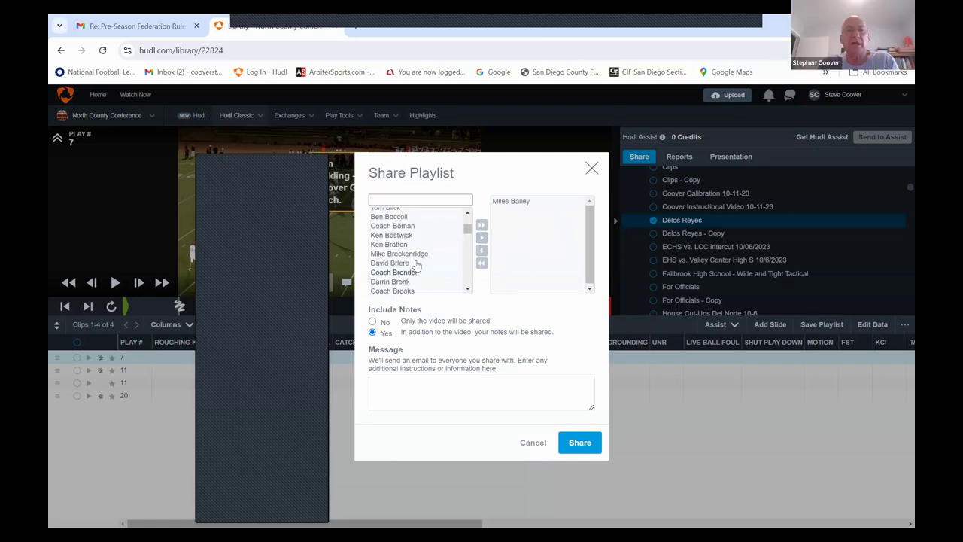
scroll(416, 267, "down", 8)
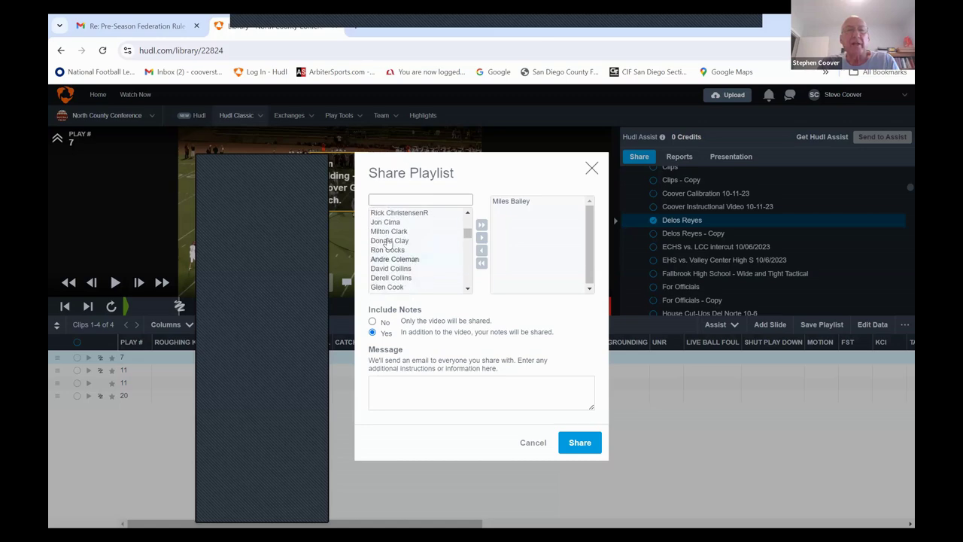
left_click(481, 239)
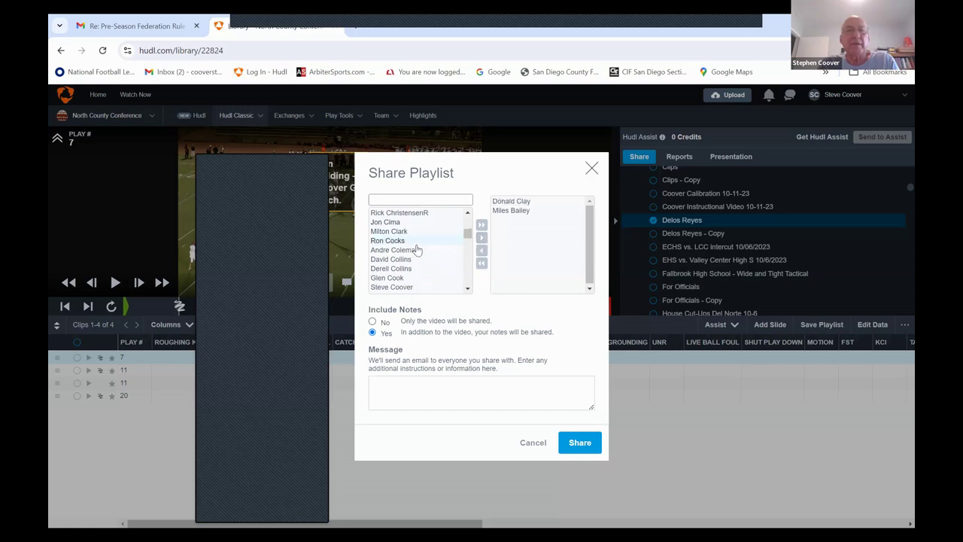
Step: Filter the user list by an official's first name and add that official as a third share recipient
scroll(417, 249, "down", 3)
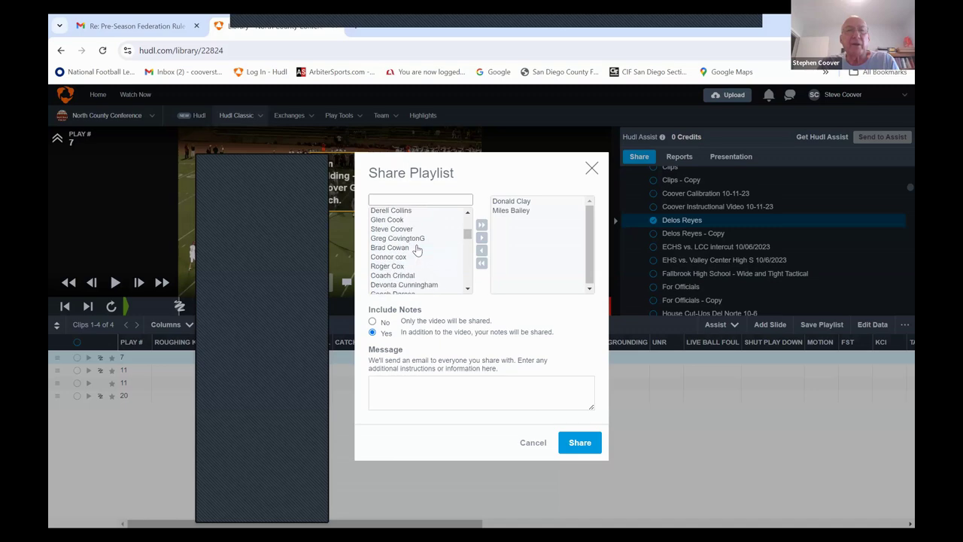
scroll(416, 250, "down", 3)
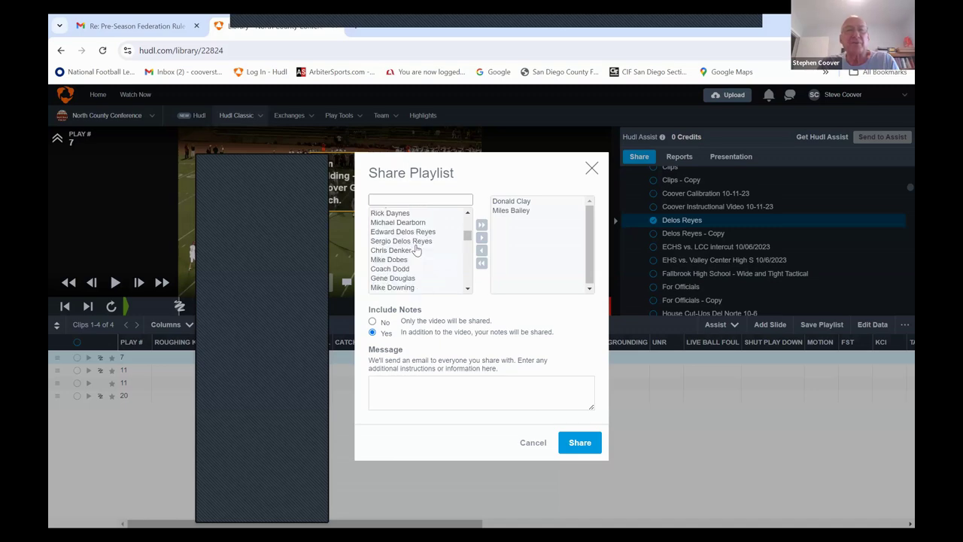
scroll(410, 200, "down", 5)
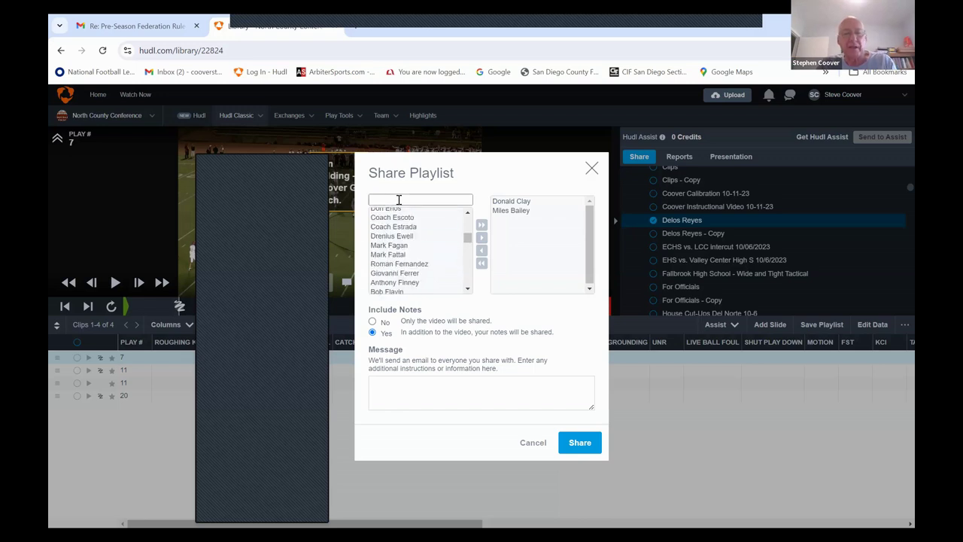
left_click(399, 199)
type("co")
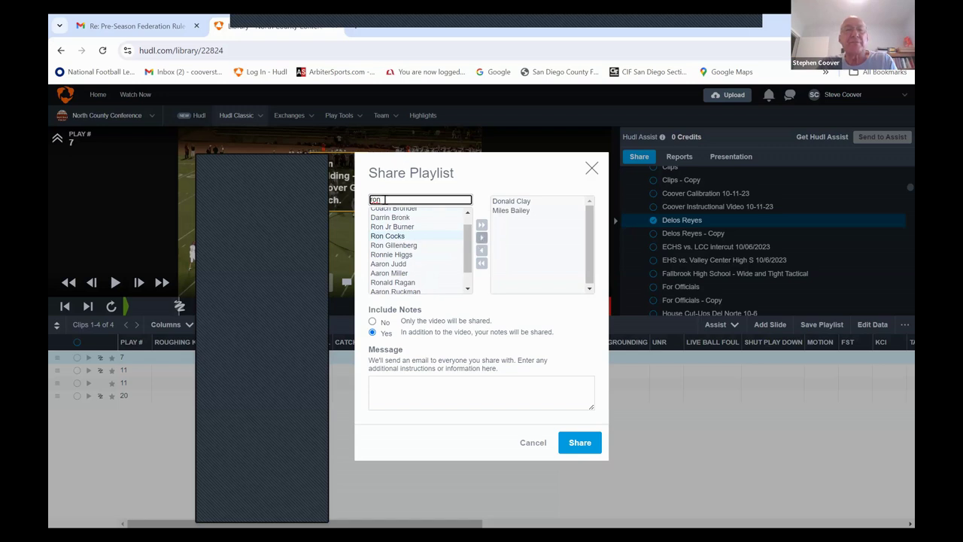
Step: Replace the name filter with another first name and add one of the matching people as a fourth share recipient
double_click(386, 199)
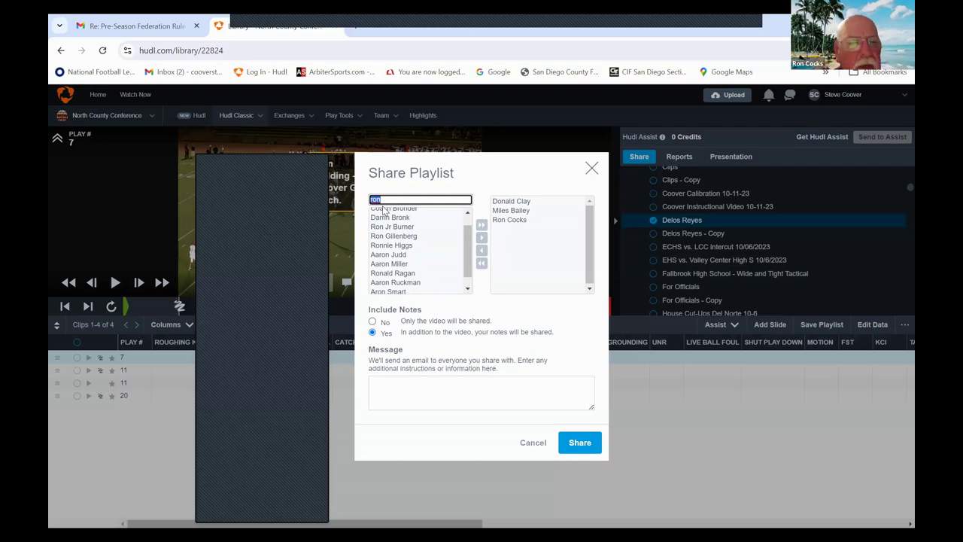
type("br")
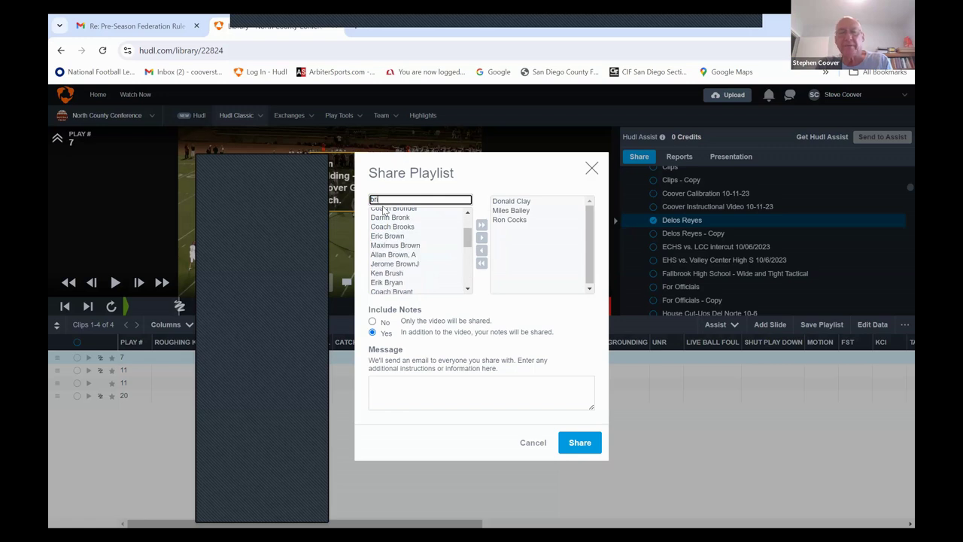
type("ian")
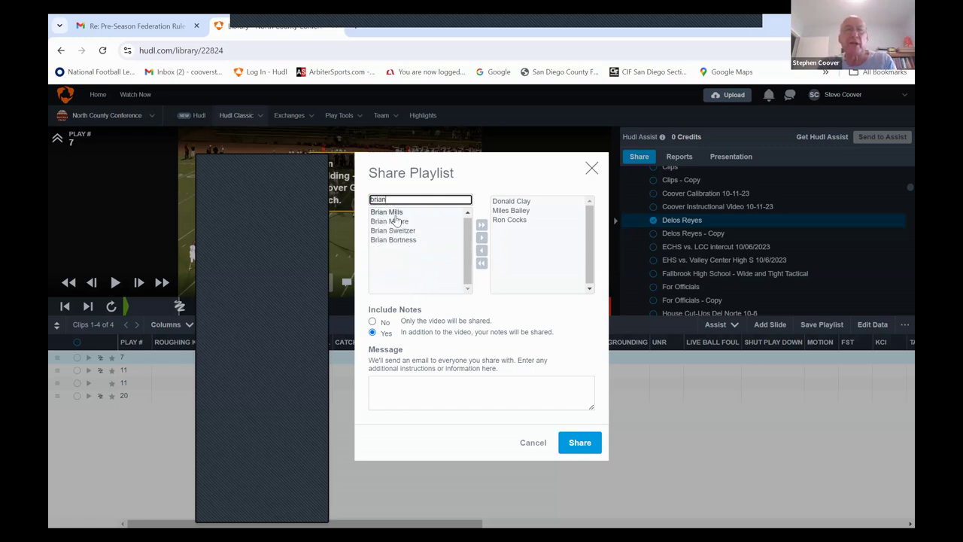
left_click(396, 219)
left_click(398, 240, "shift")
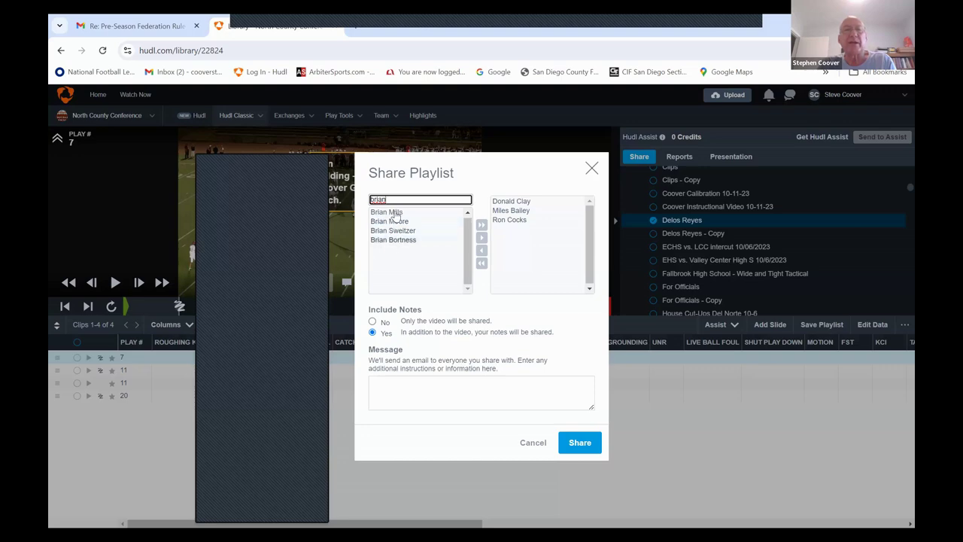
left_click(395, 214, "ctrl")
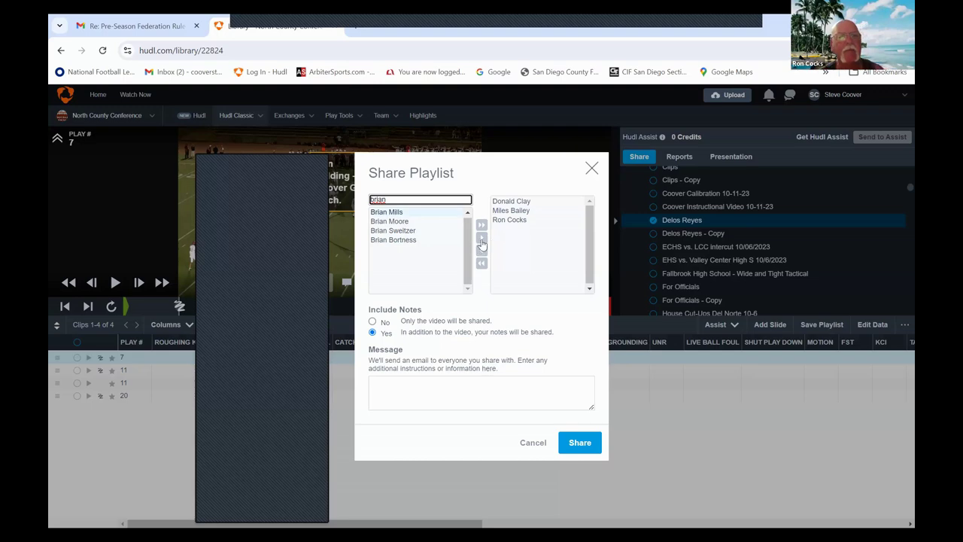
left_click(481, 239)
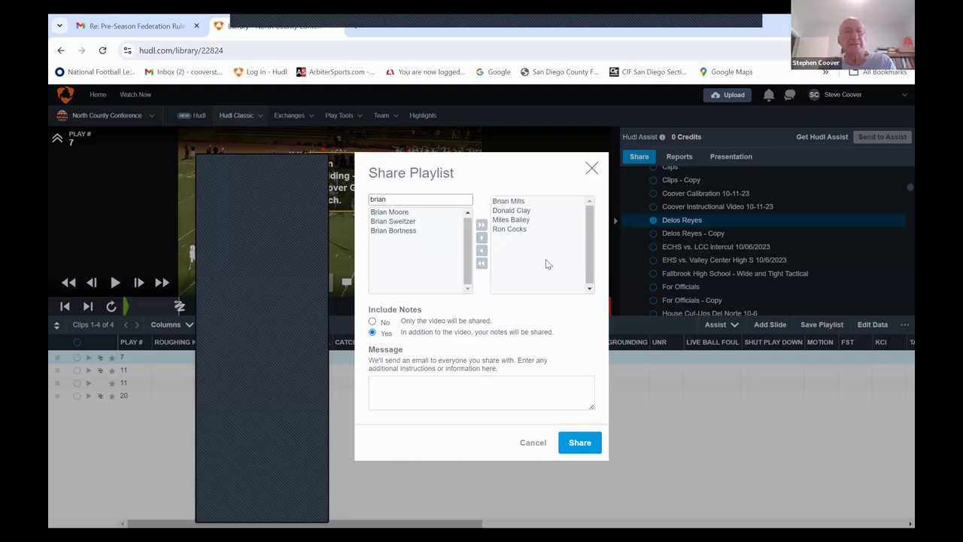
Step: Leave the sharing message empty, close the sharing options, and show the play 7 clip in full screen
left_click(405, 388)
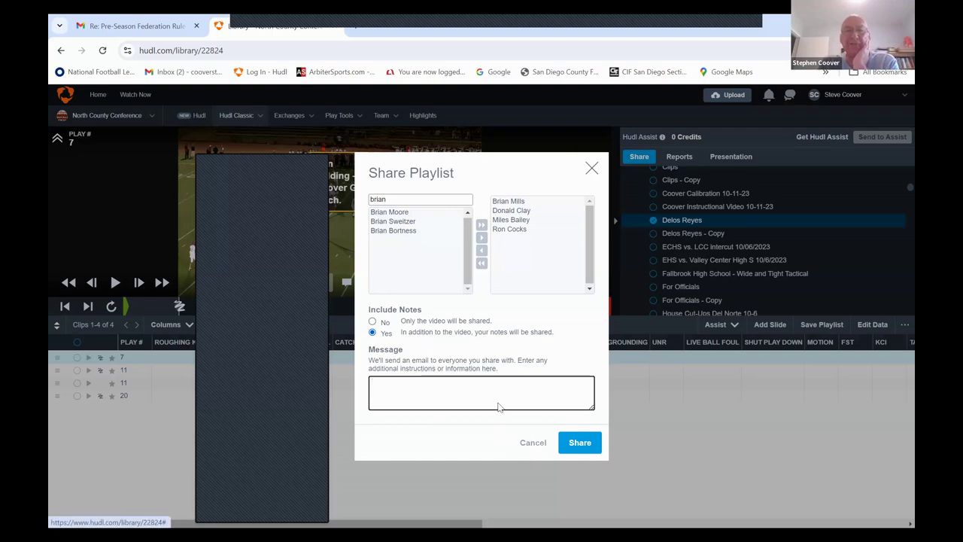
left_click(345, 305)
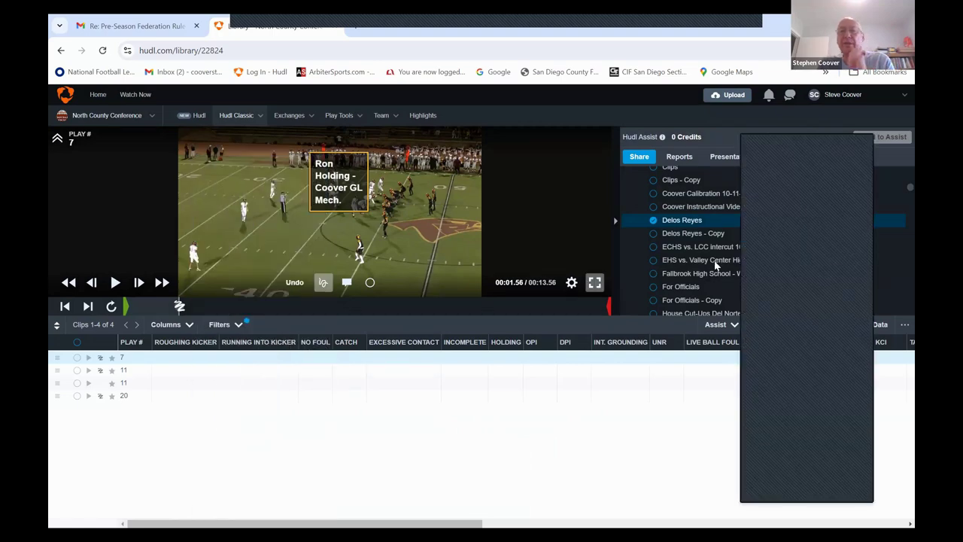
key("f")
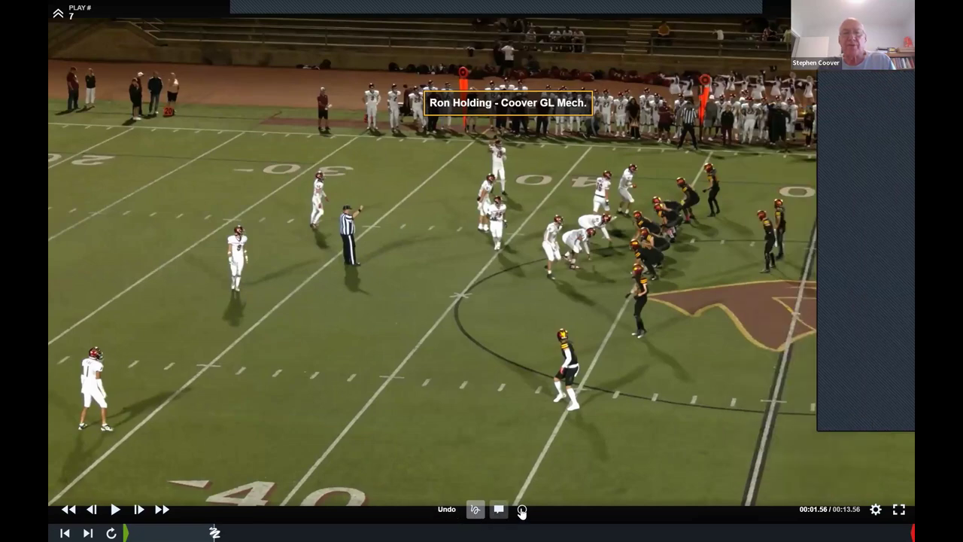
Step: Place one circle annotation around the striped-shirt referee and another around the black-jersey player in the near foreground
left_click(480, 262)
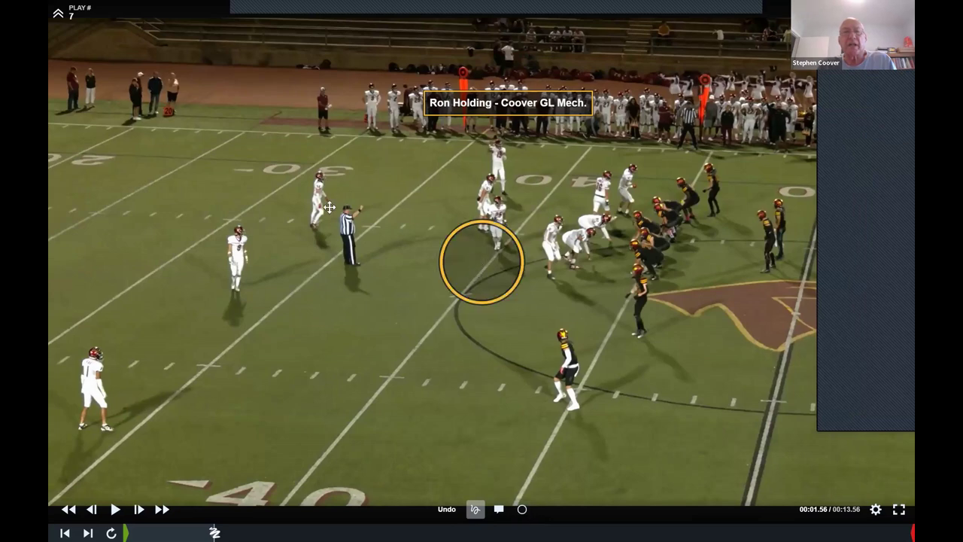
left_click_drag(336, 233, 339, 224)
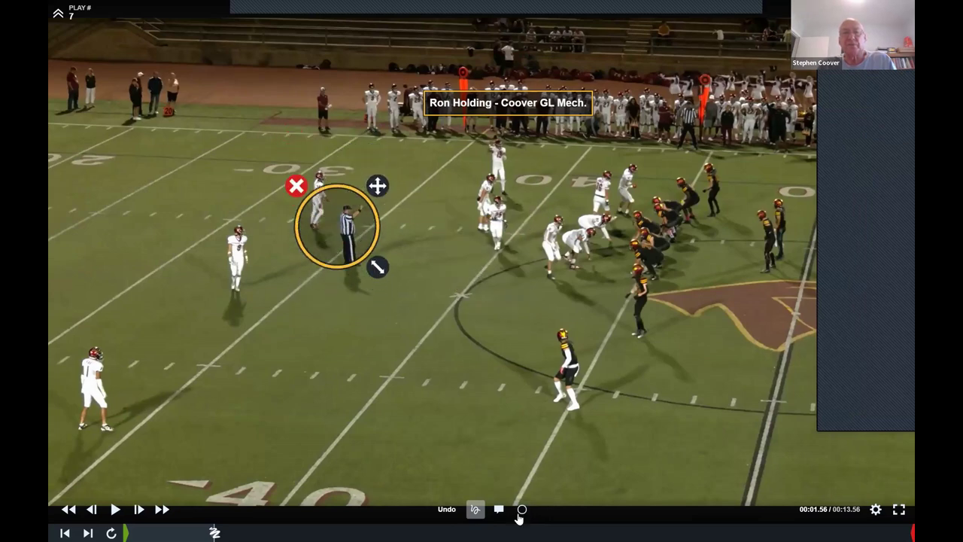
left_click(481, 283)
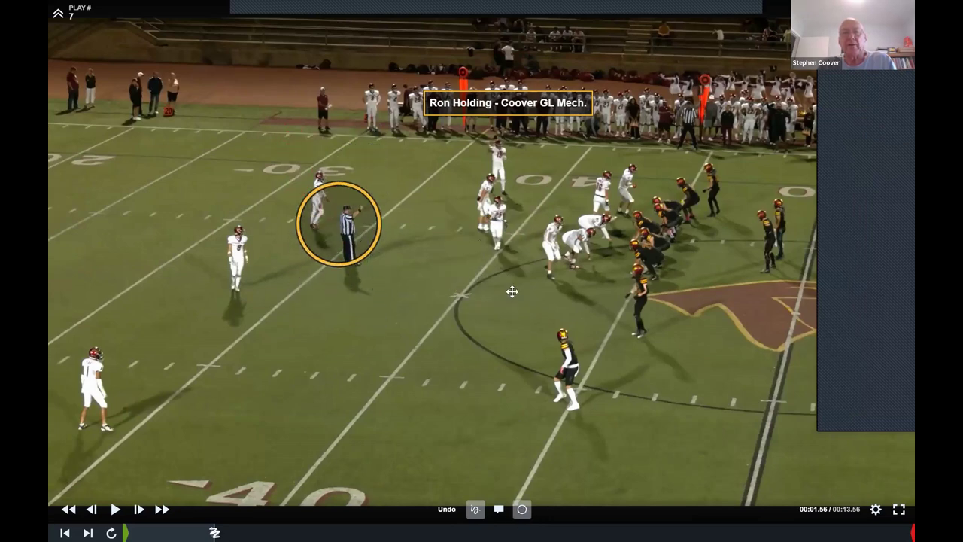
left_click(558, 354)
left_click_drag(514, 268, 581, 355)
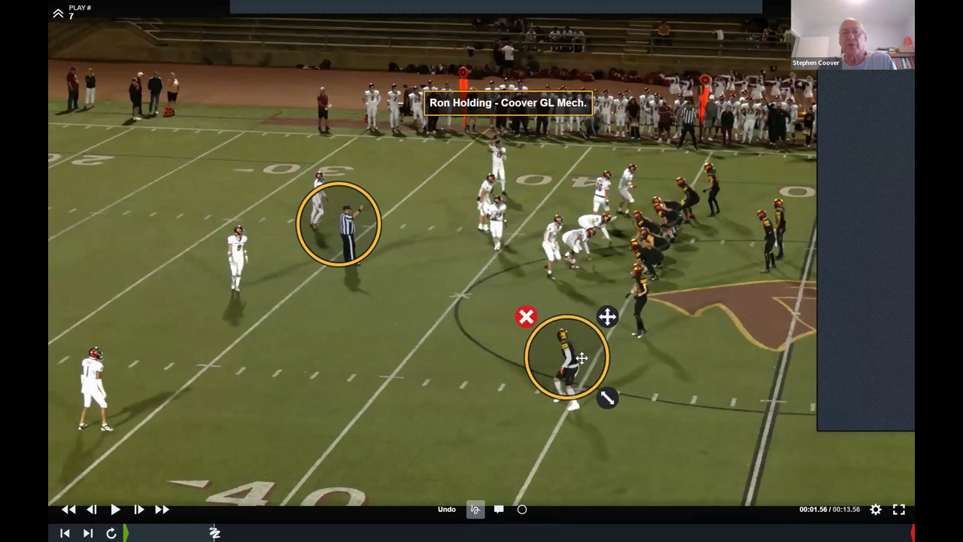
left_click(581, 354)
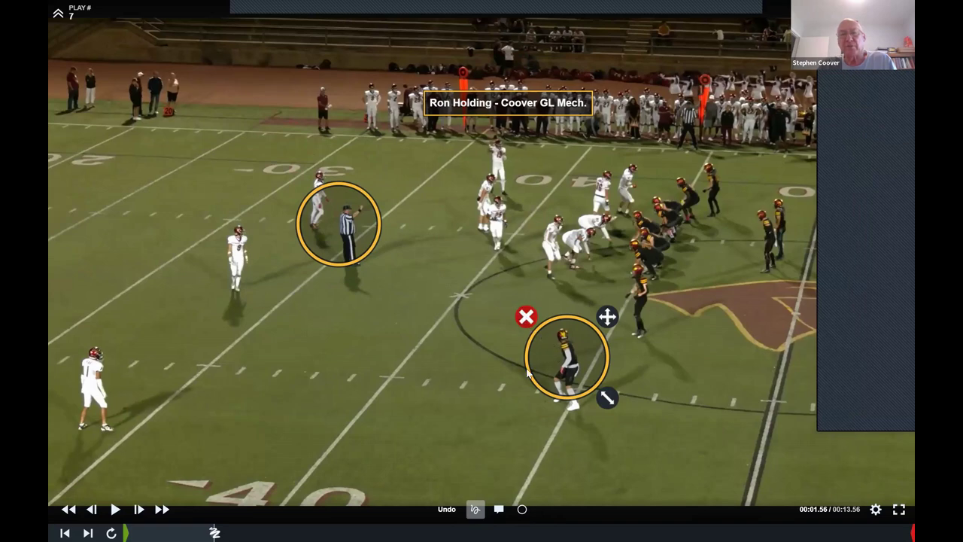
Step: Delete the circle around the foreground player, place a new circle around the same player, and enlarge it
left_click(526, 316)
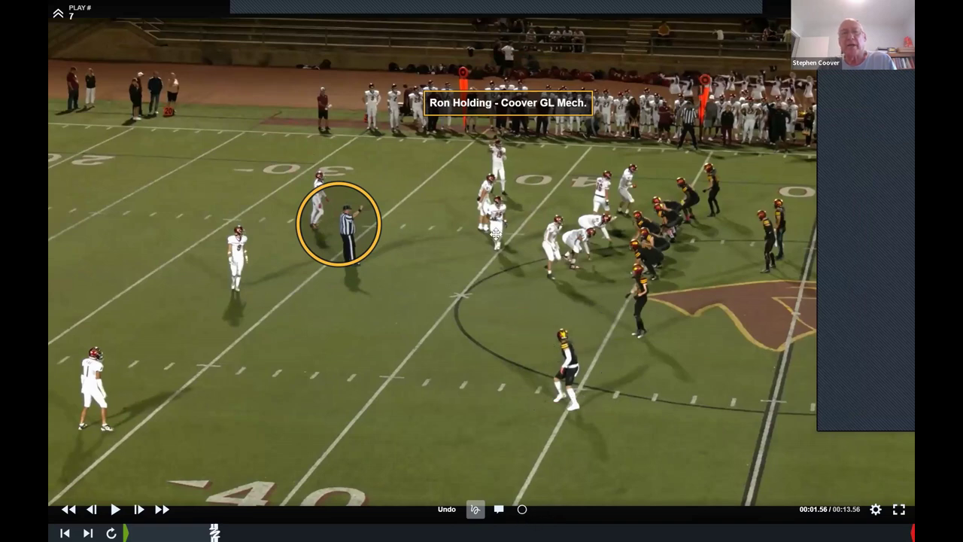
left_click(521, 509)
left_click(525, 214)
left_click_drag(521, 221, 605, 308)
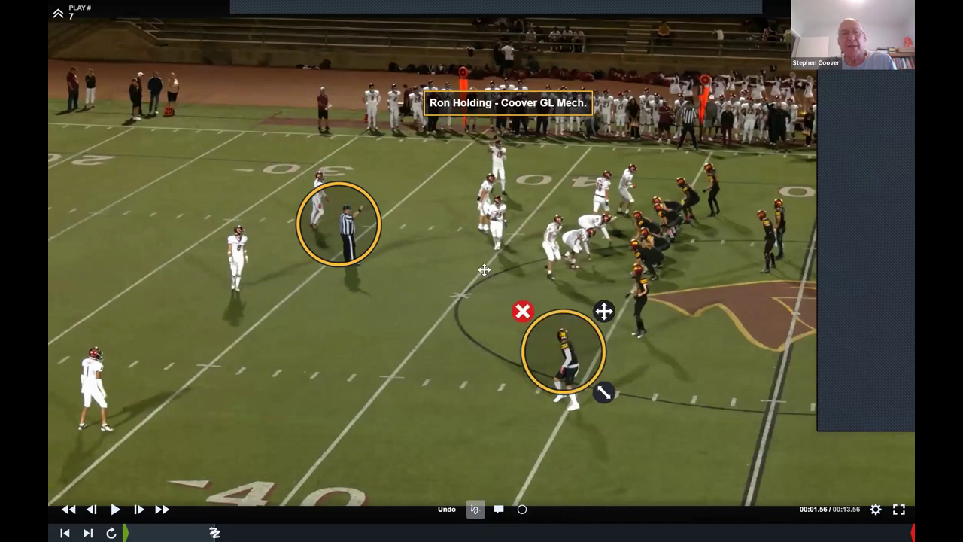
key("ctrl+z")
left_click(569, 347)
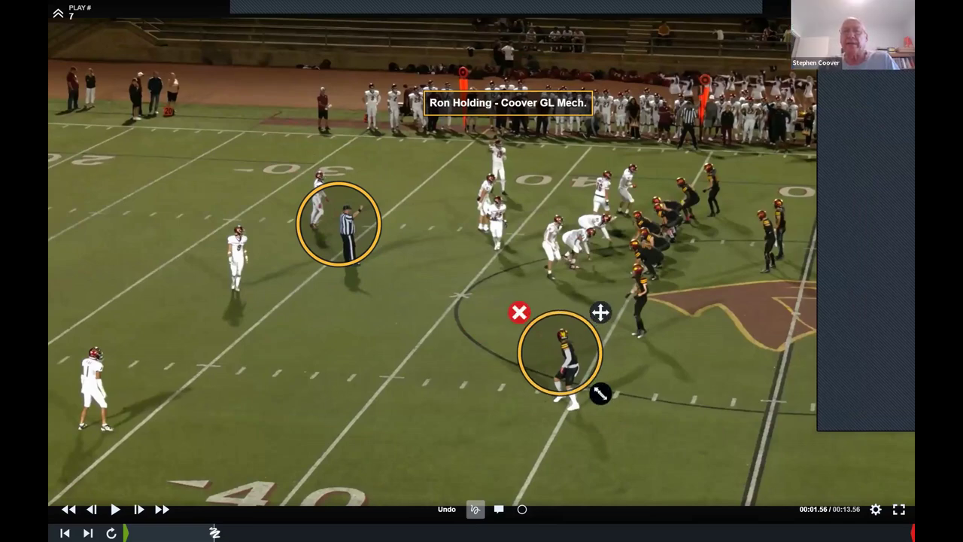
left_click_drag(599, 392, 615, 410)
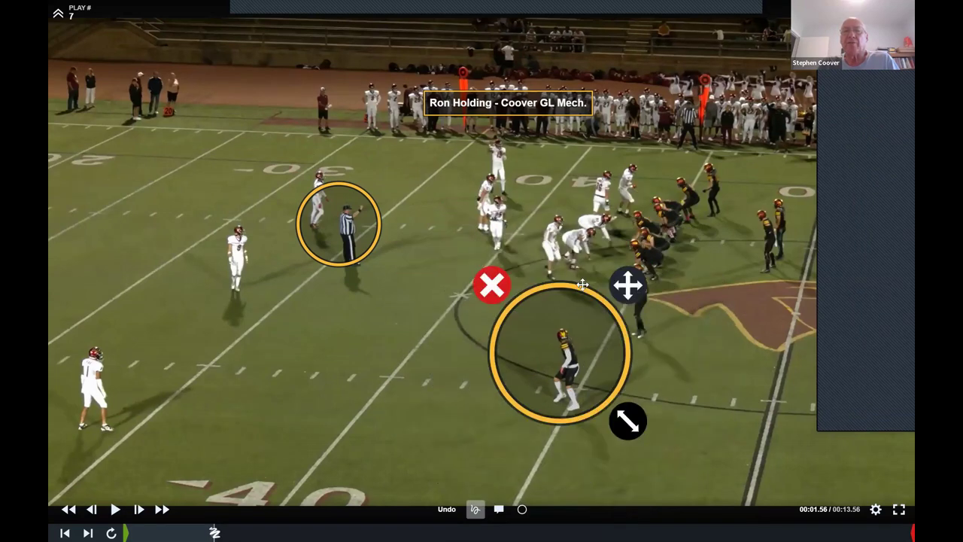
Step: Shrink the enlarged circle, move it onto a black-jersey player at the line of scrimmage, and delete it
left_click(647, 252)
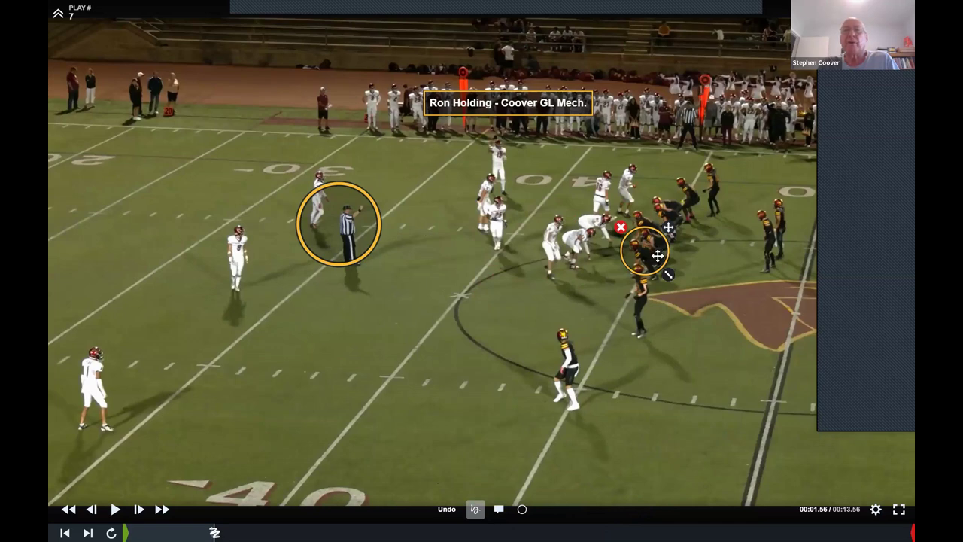
left_click(703, 111)
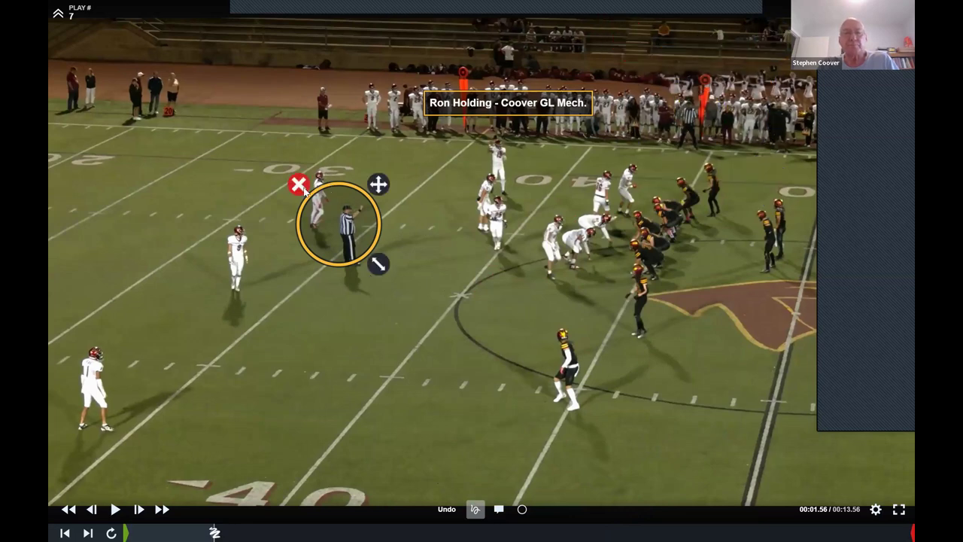
Step: Delete the circle around the referee, add an empty text box, and move it just below the existing note
left_click(498, 509)
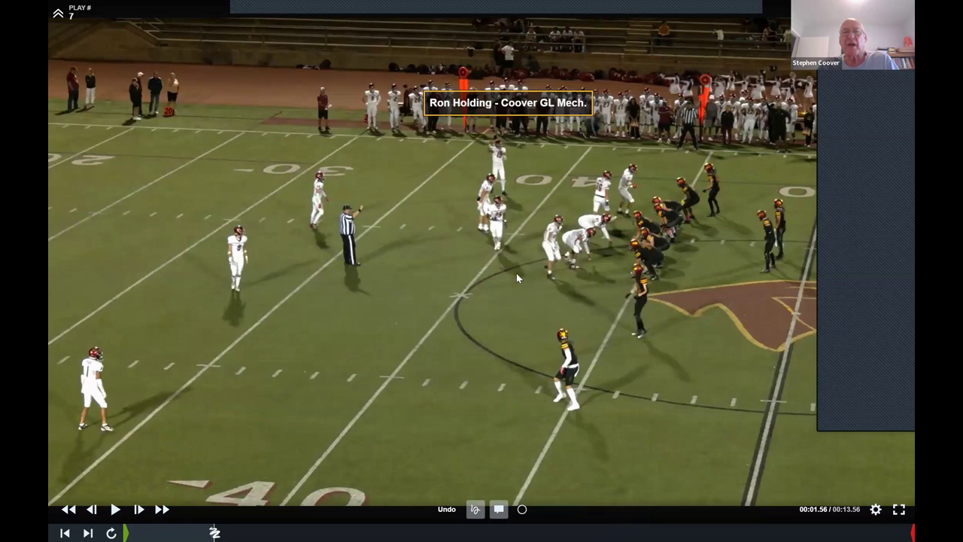
left_click(496, 101)
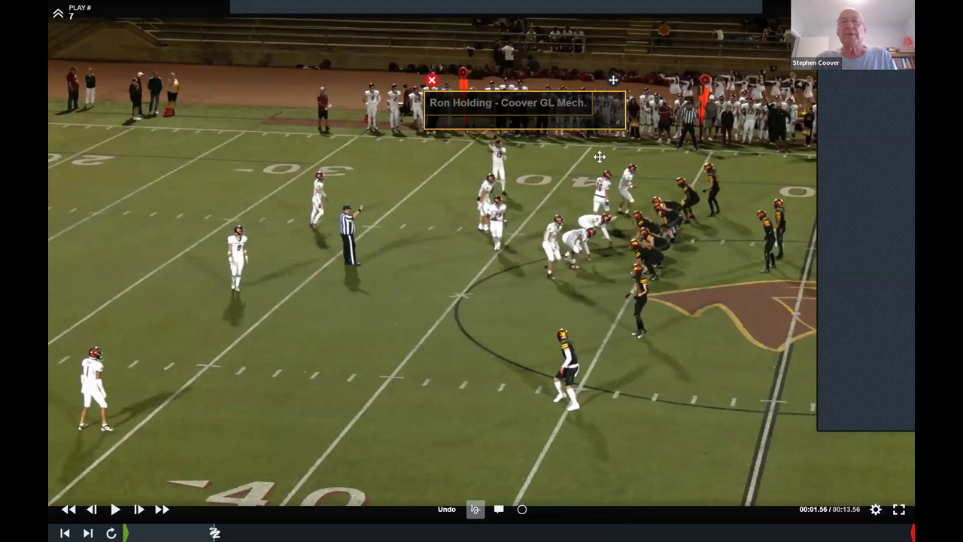
left_click(434, 105)
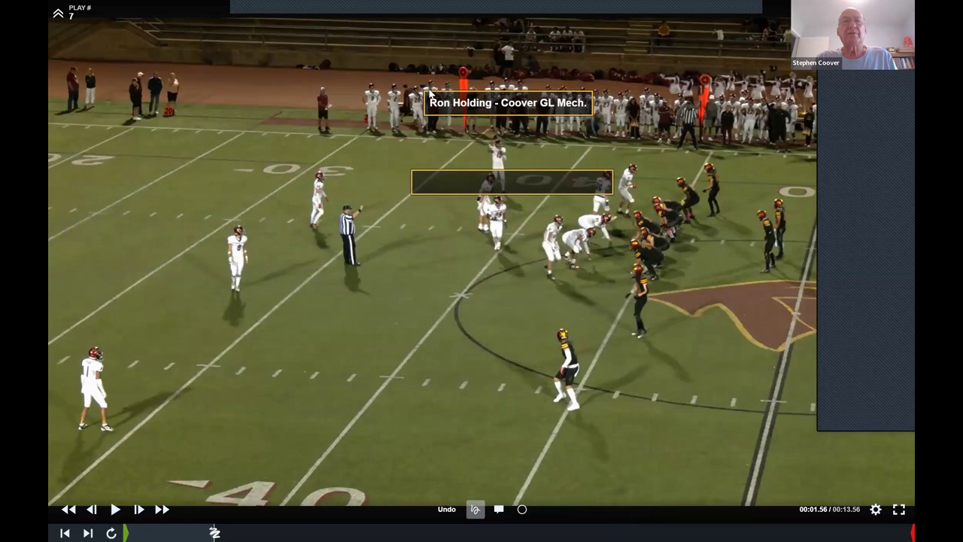
Step: Delete the original text note on the frame and move the empty text box up over the far sideline
mouse_move(431, 79)
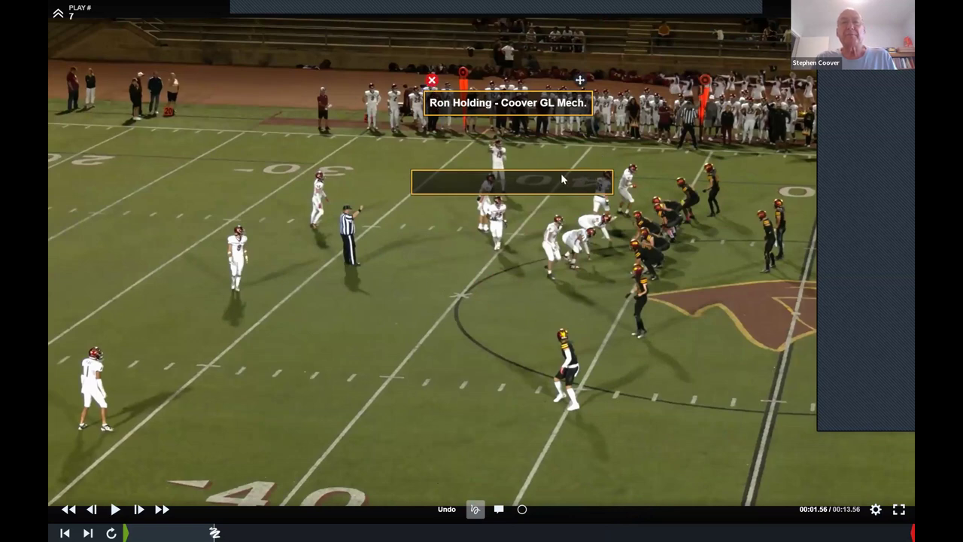
mouse_move(418, 166)
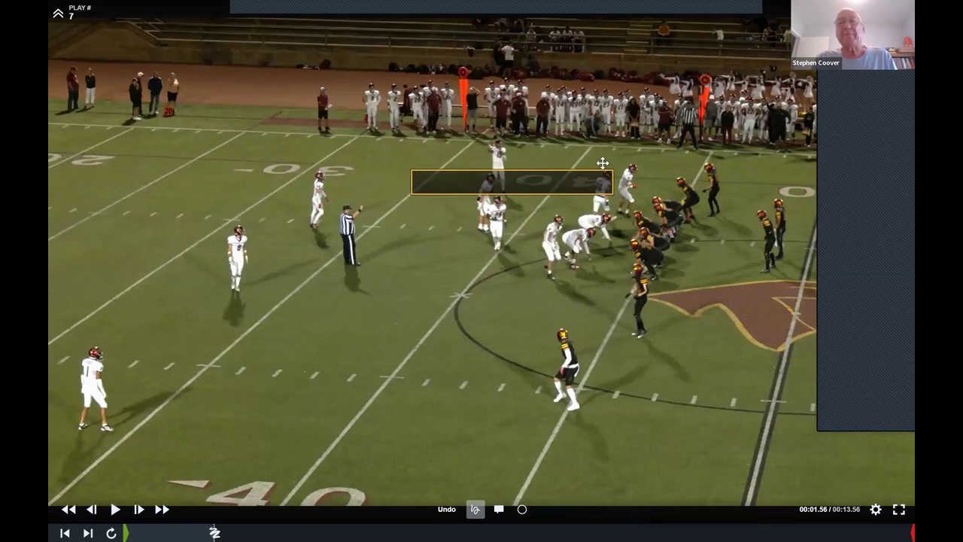
left_click_drag(573, 80, 573, 75)
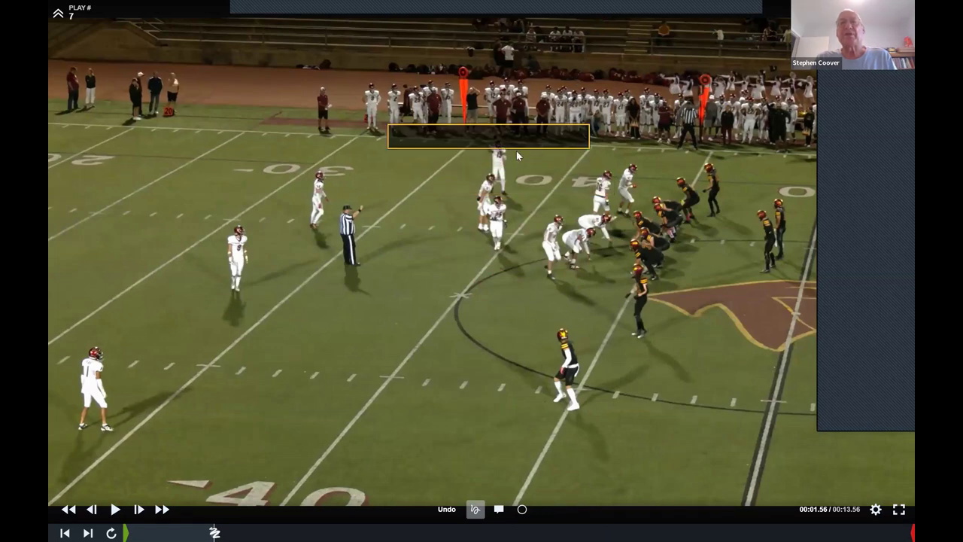
Step: Enter "xvladjeslj" as sample text in the text box over the far sideline
mouse_move(454, 72)
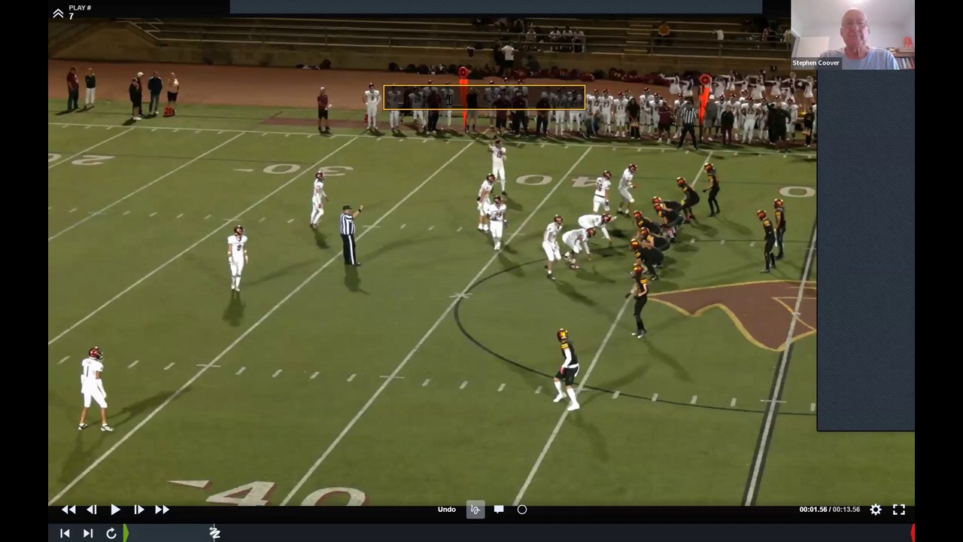
left_click(449, 99)
type("xvladjeslj")
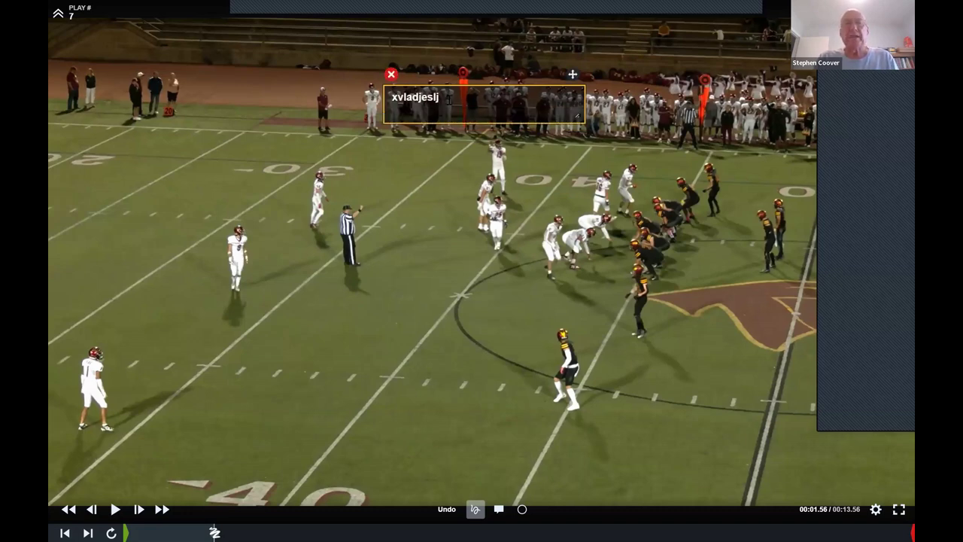